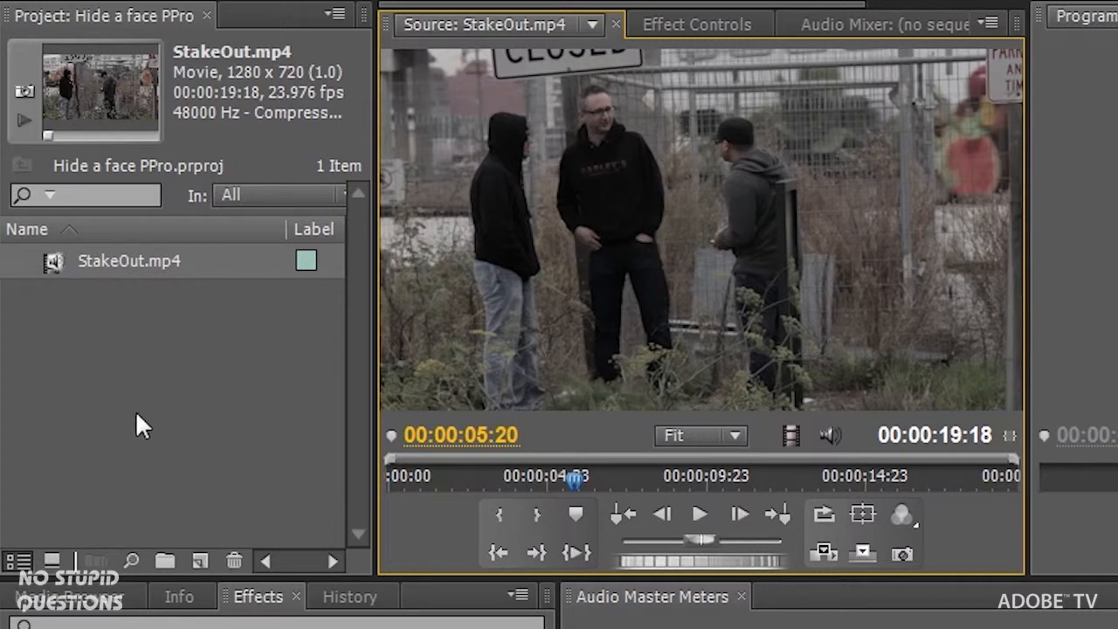
- Create a StakeOut.mp4 sequence, fit it to the timeline, and scrub about three seconds in
{"action": "left_click_drag", "start_coordinate": [54, 262], "coordinate": [196, 556]}
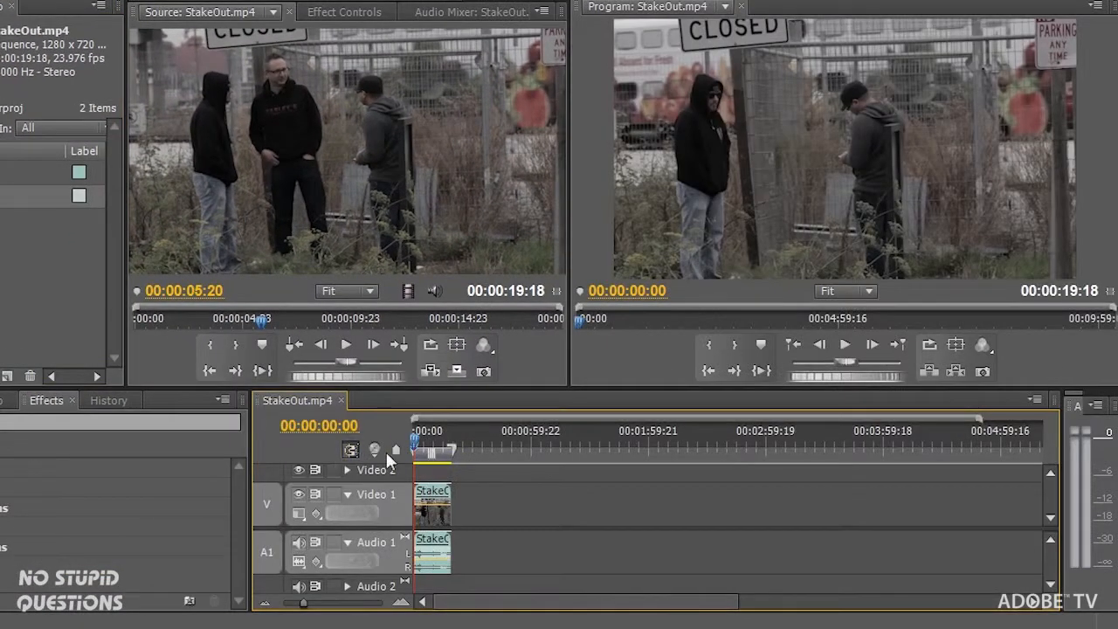
{"action": "key", "text": "backslash"}
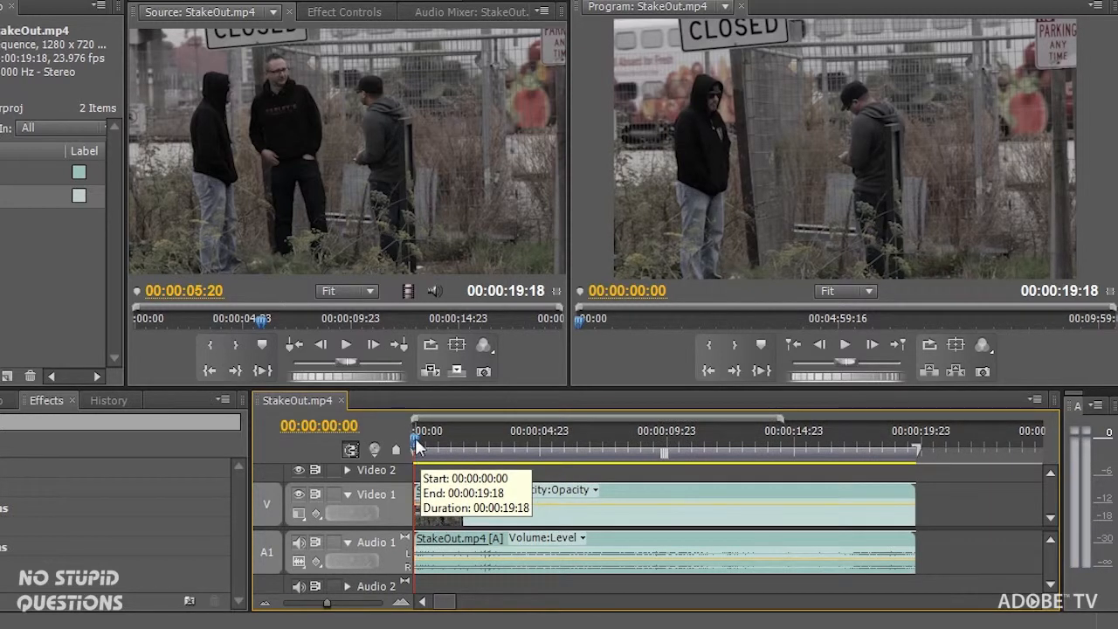
{"action": "left_click_drag", "start_coordinate": [418, 448], "coordinate": [567, 449]}
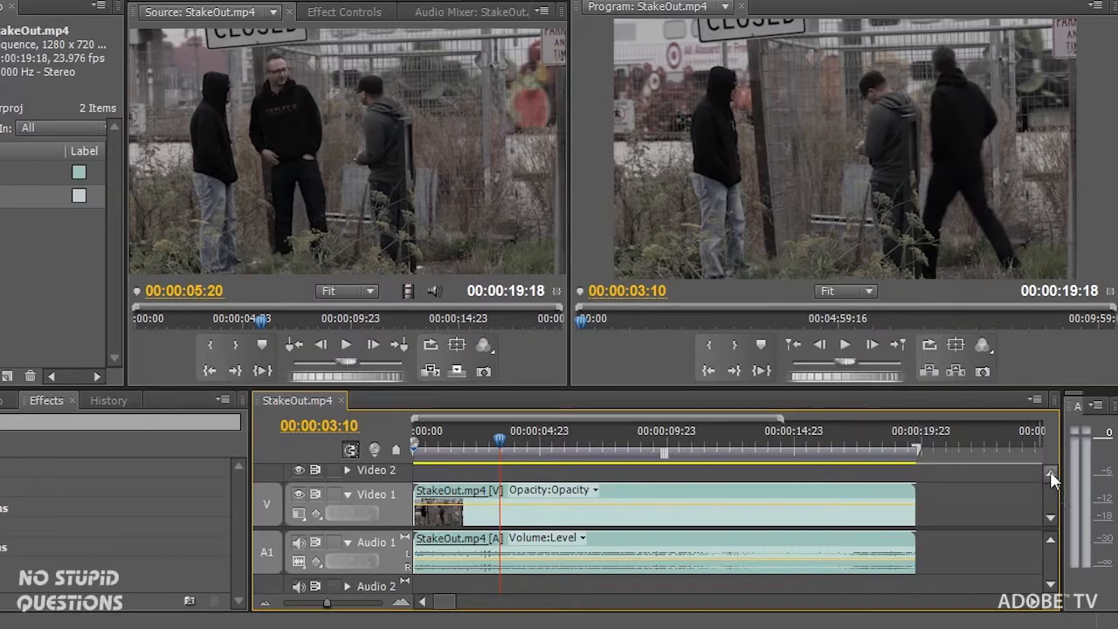
- Place a second StakeOut.mp4 copy on Video 2 and apply the Mosaic effect to it
{"action": "left_click", "coordinate": [1050, 473]}
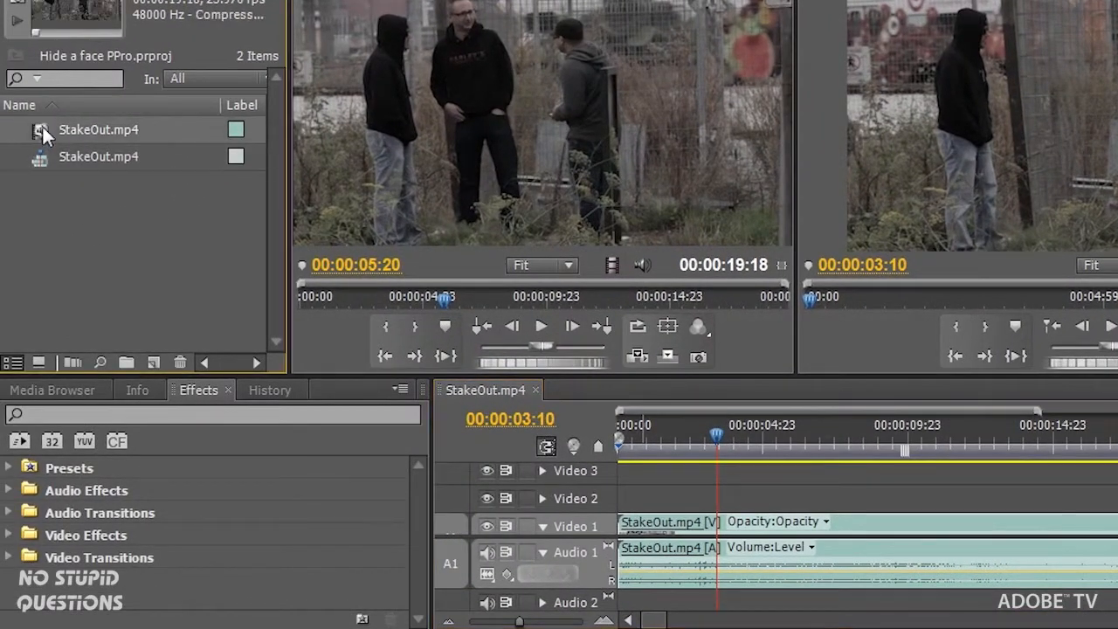
{"action": "left_click_drag", "start_coordinate": [42, 124], "coordinate": [597, 500]}
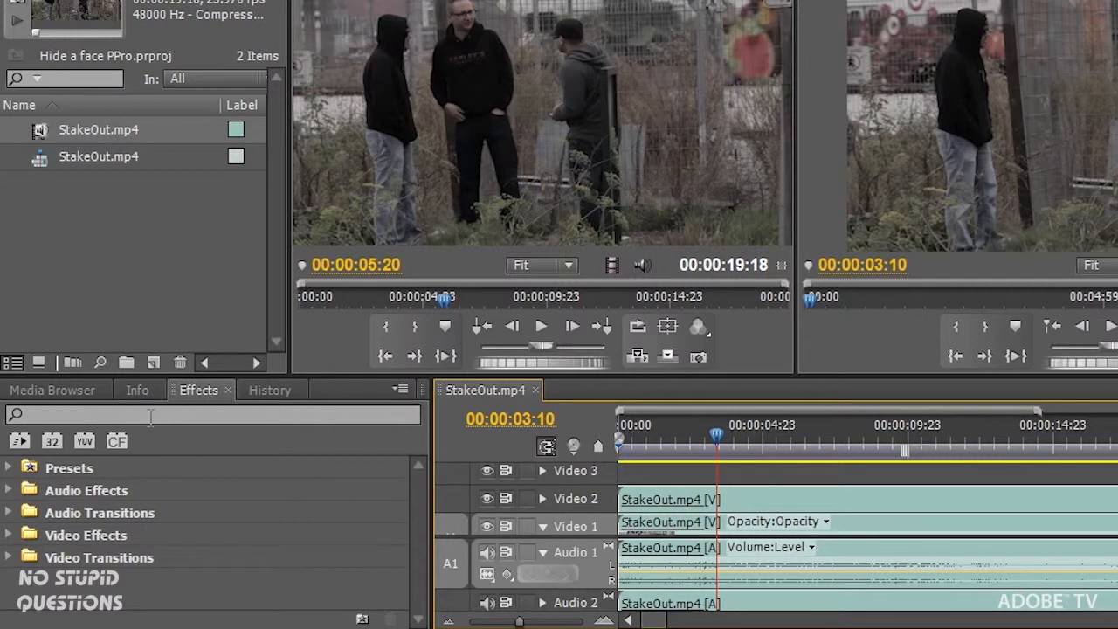
{"action": "left_click", "coordinate": [94, 415]}
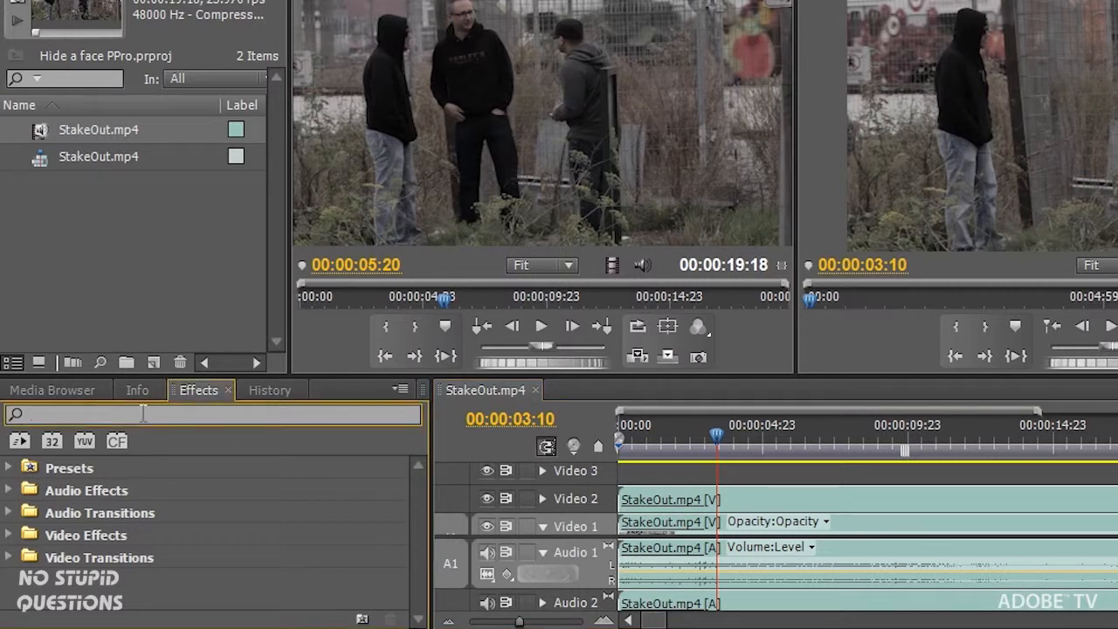
{"action": "type", "text": "mos"}
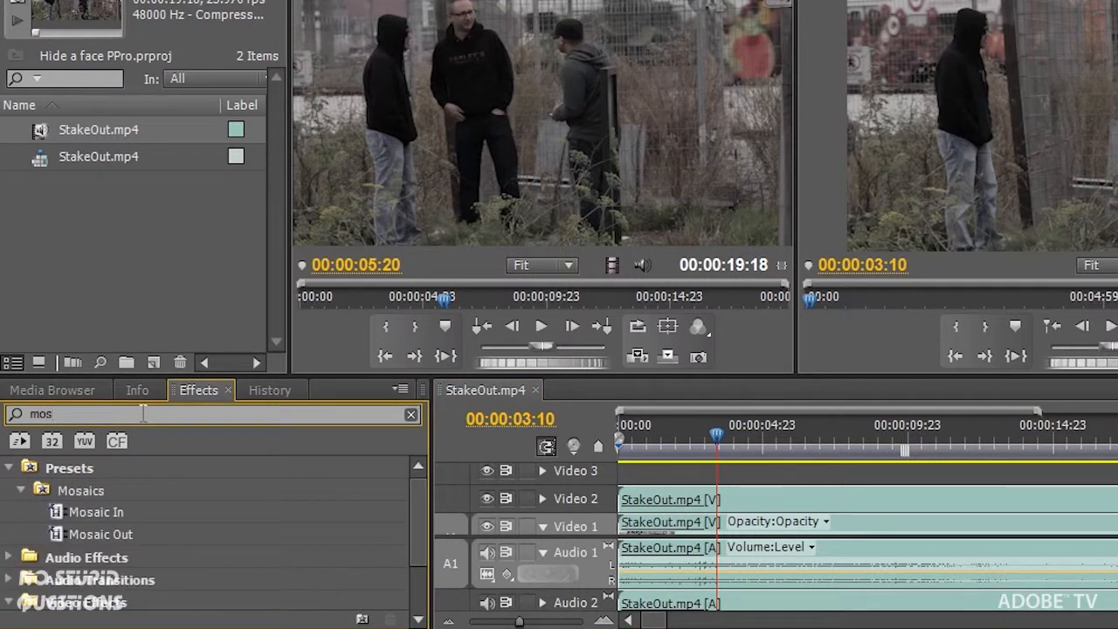
{"action": "type", "text": "i"}
{"action": "key", "text": "BackSpace"}
{"action": "left_click", "coordinate": [21, 491]}
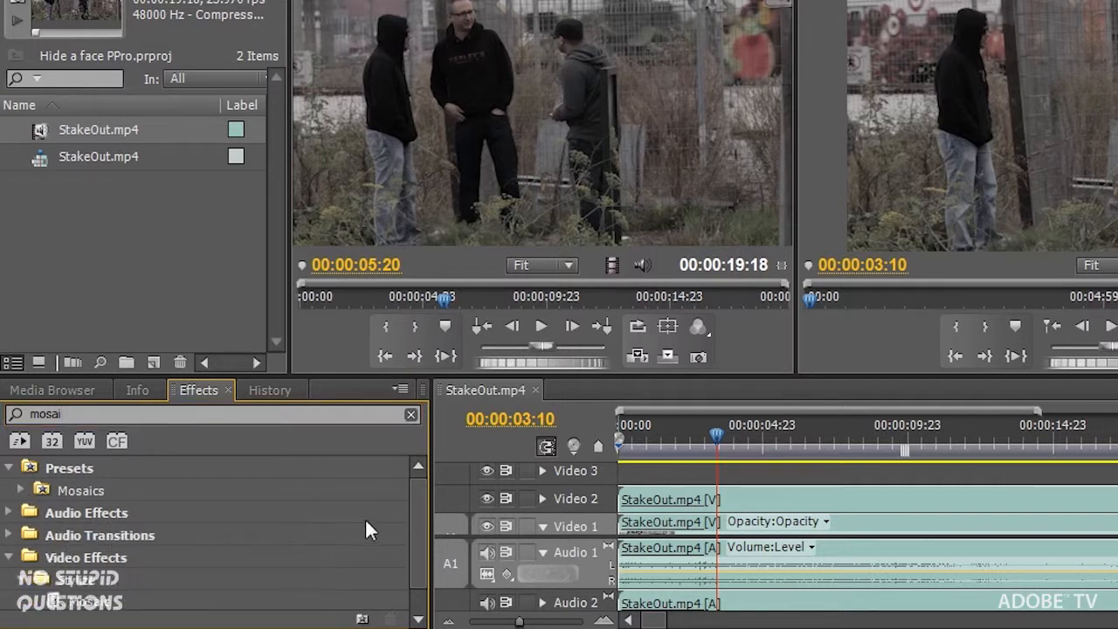
{"action": "scroll", "coordinate": [411, 514], "scroll_direction": "down", "scroll_amount": 1}
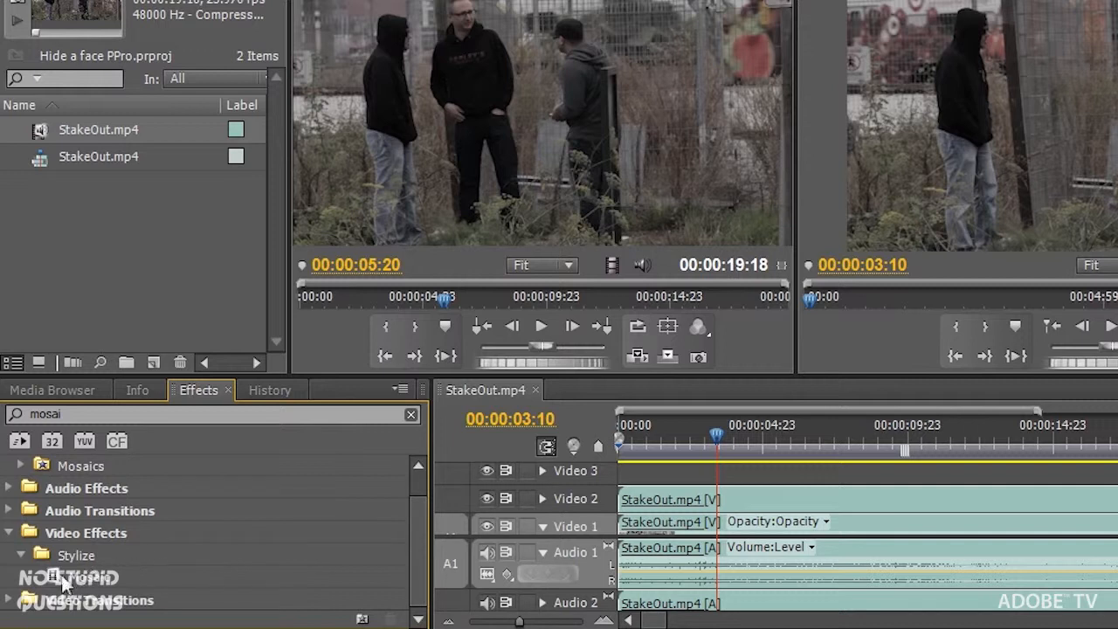
{"action": "left_click_drag", "start_coordinate": [52, 581], "coordinate": [747, 499]}
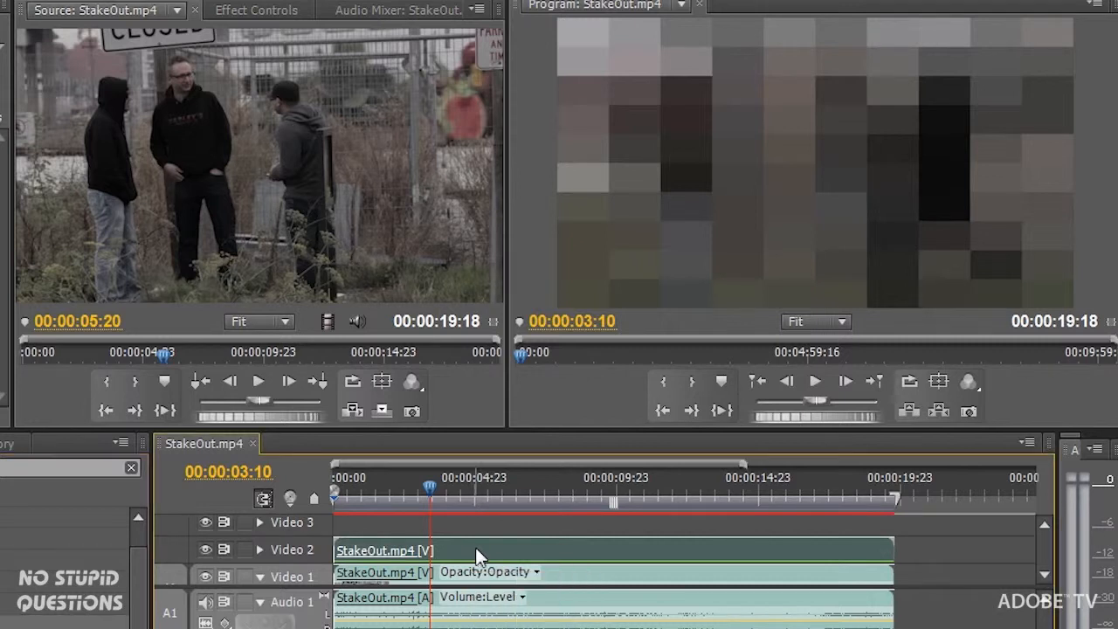
- Give the Video 2 clip's Mosaic 60 horizontal blocks and 60 vertical blocks
{"action": "left_click", "coordinate": [264, 9]}
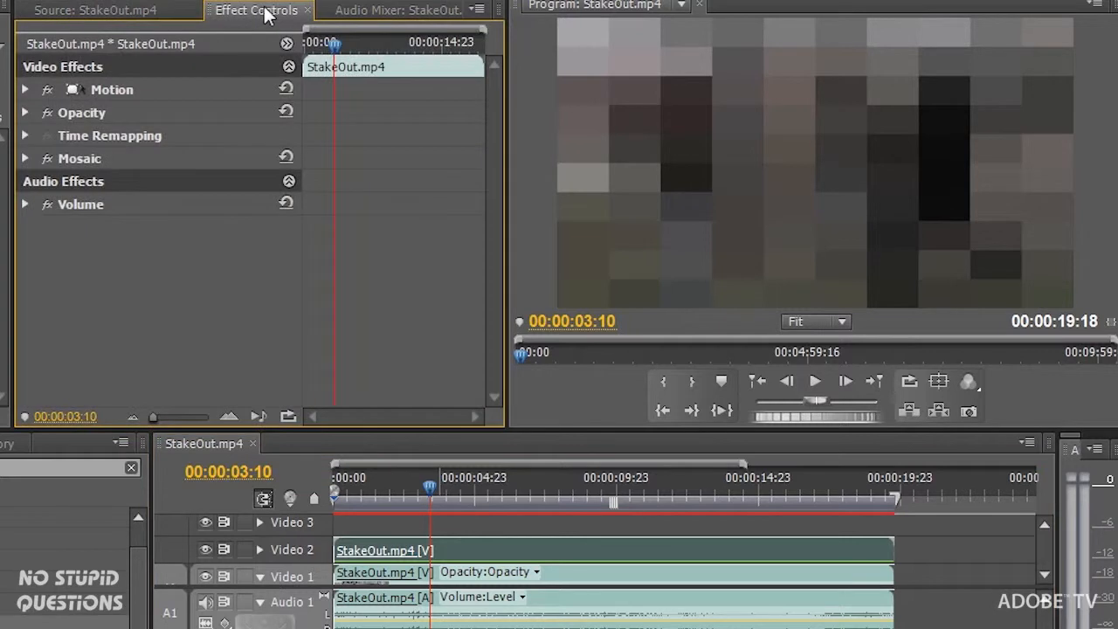
{"action": "left_click", "coordinate": [26, 158]}
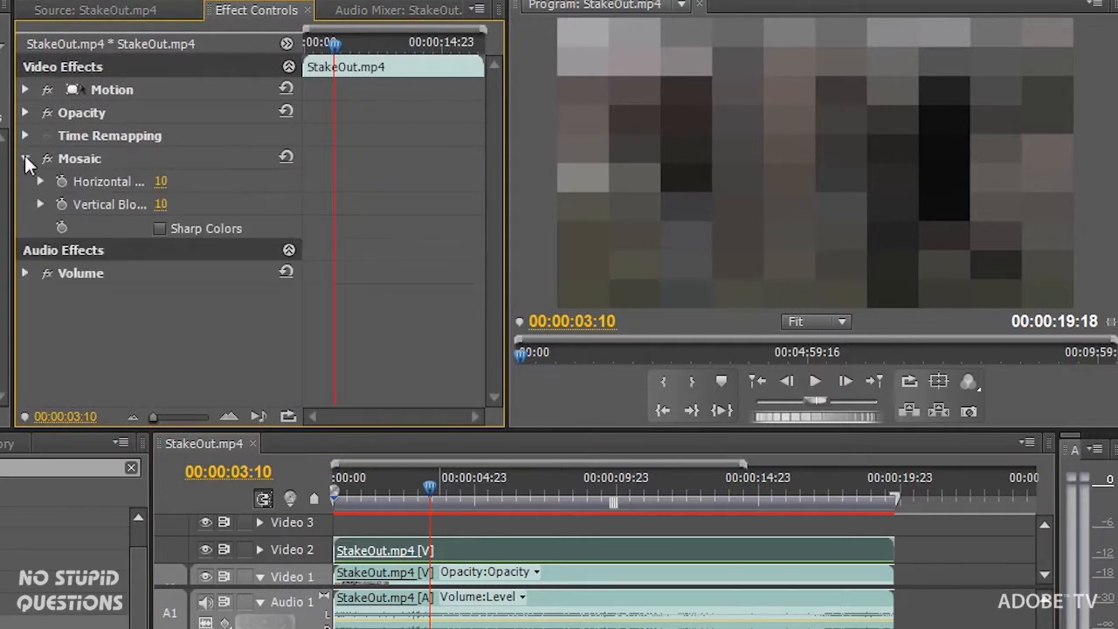
{"action": "left_click", "coordinate": [161, 182]}
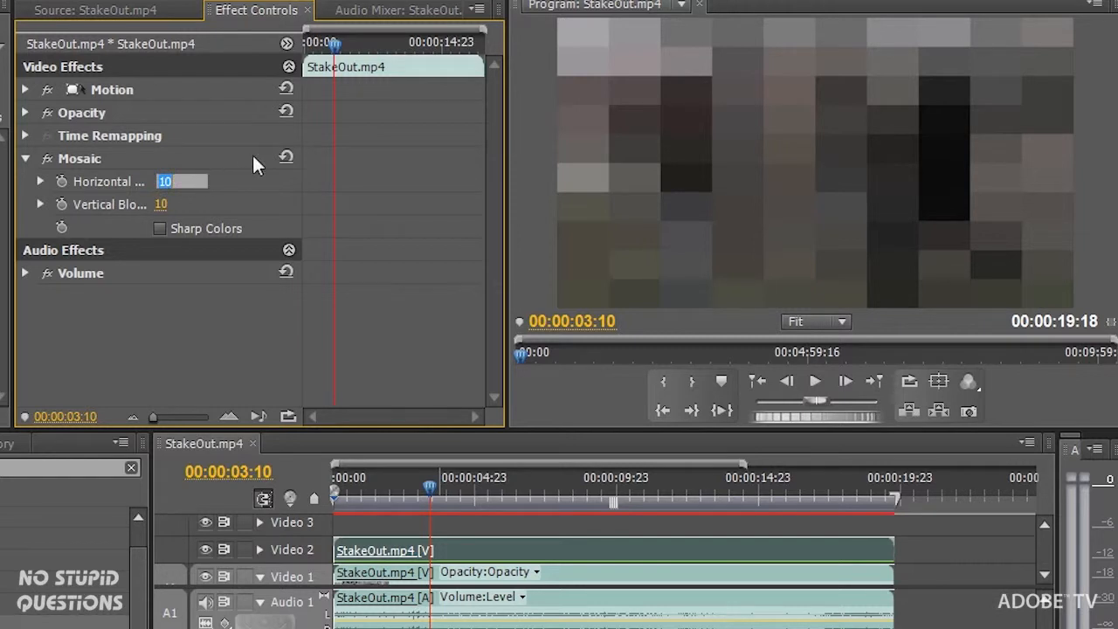
{"action": "type", "text": "60"}
{"action": "key", "text": "Return"}
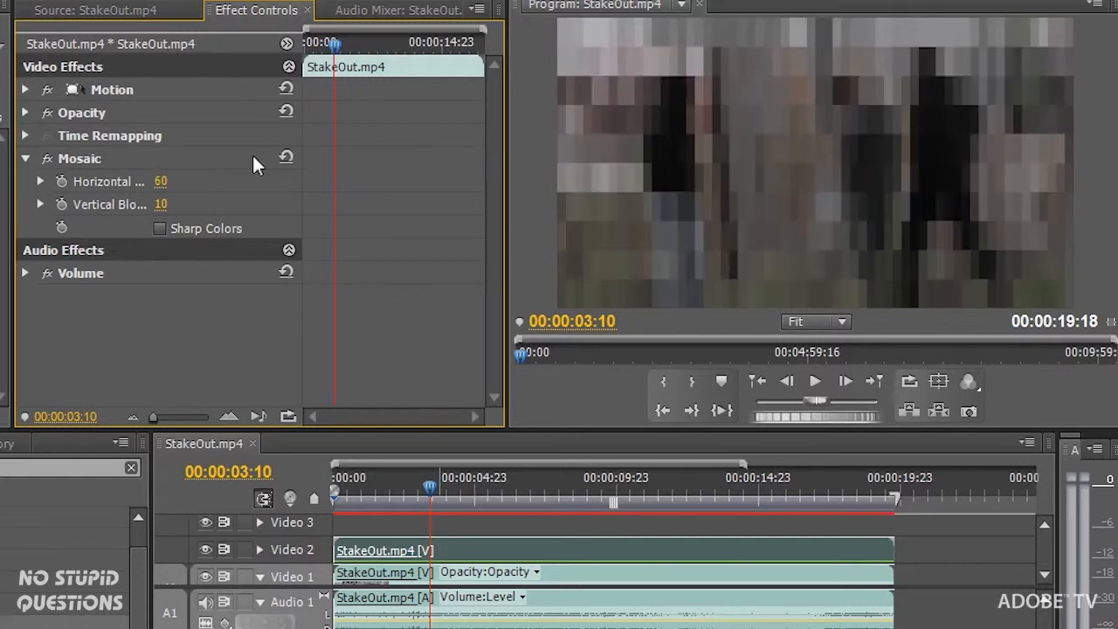
{"action": "left_click", "coordinate": [162, 205]}
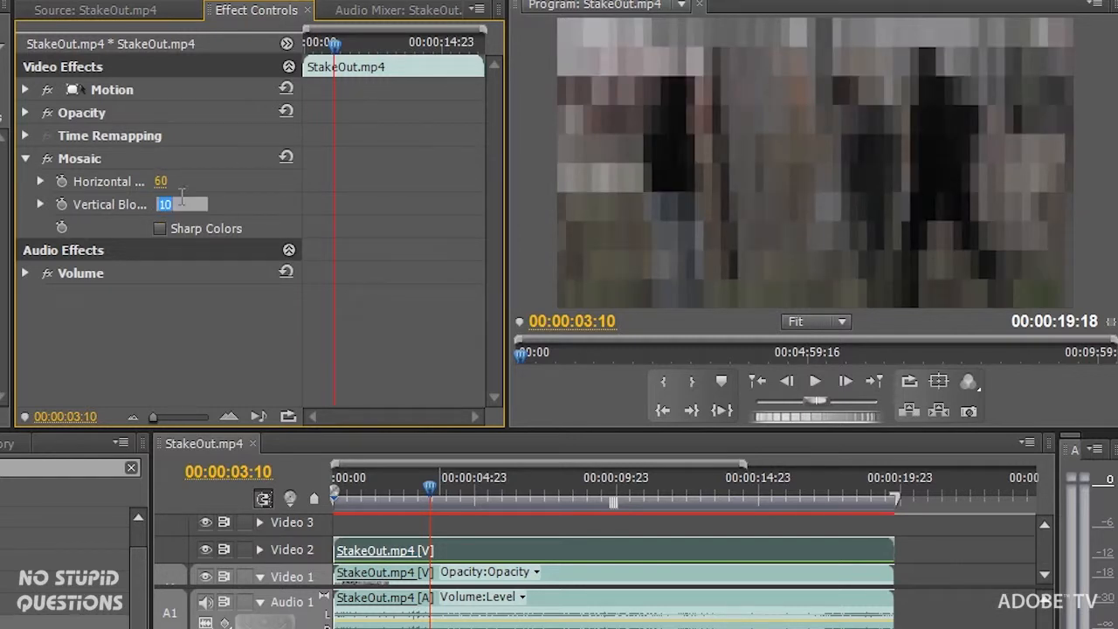
{"action": "key", "text": "Return"}
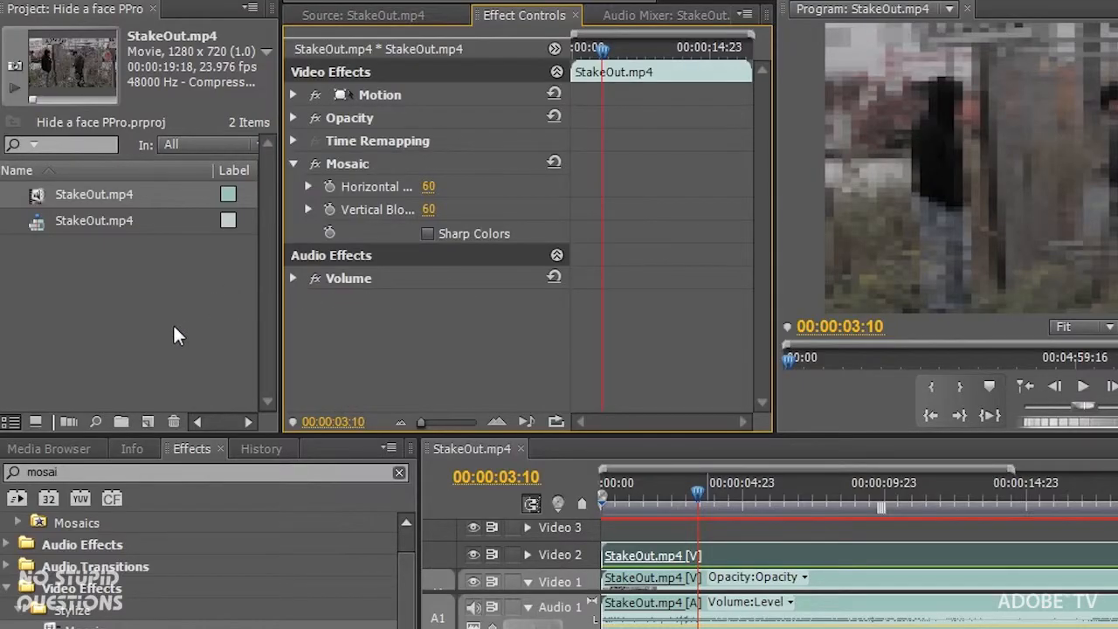
- Create a black 300 × 300 colour matte named Track Matte
{"action": "left_click", "coordinate": [148, 421]}
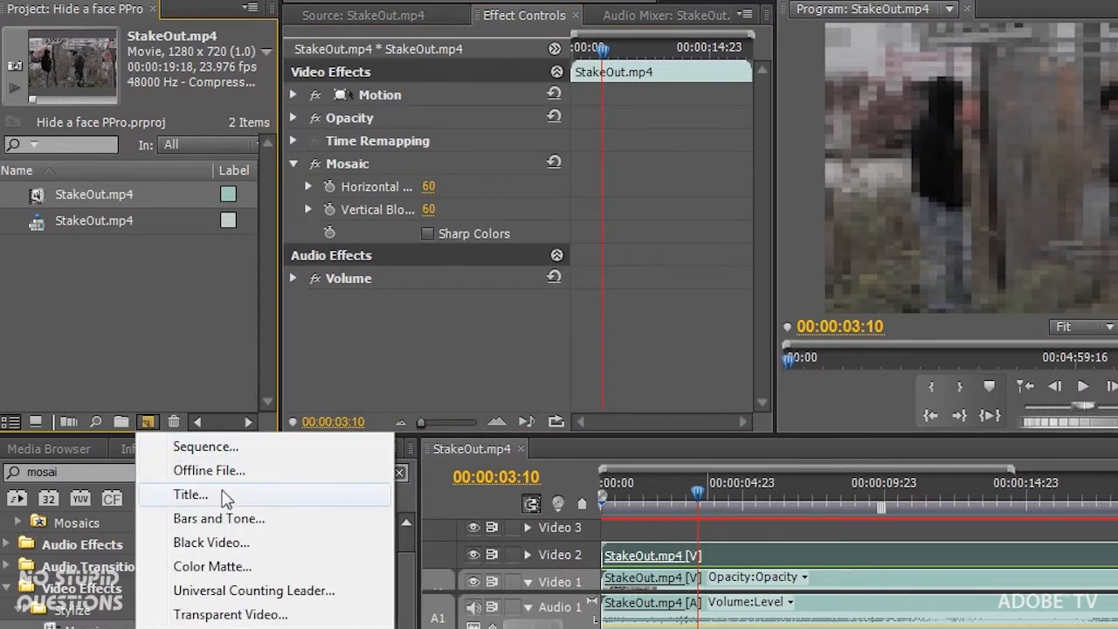
{"action": "left_click", "coordinate": [232, 568]}
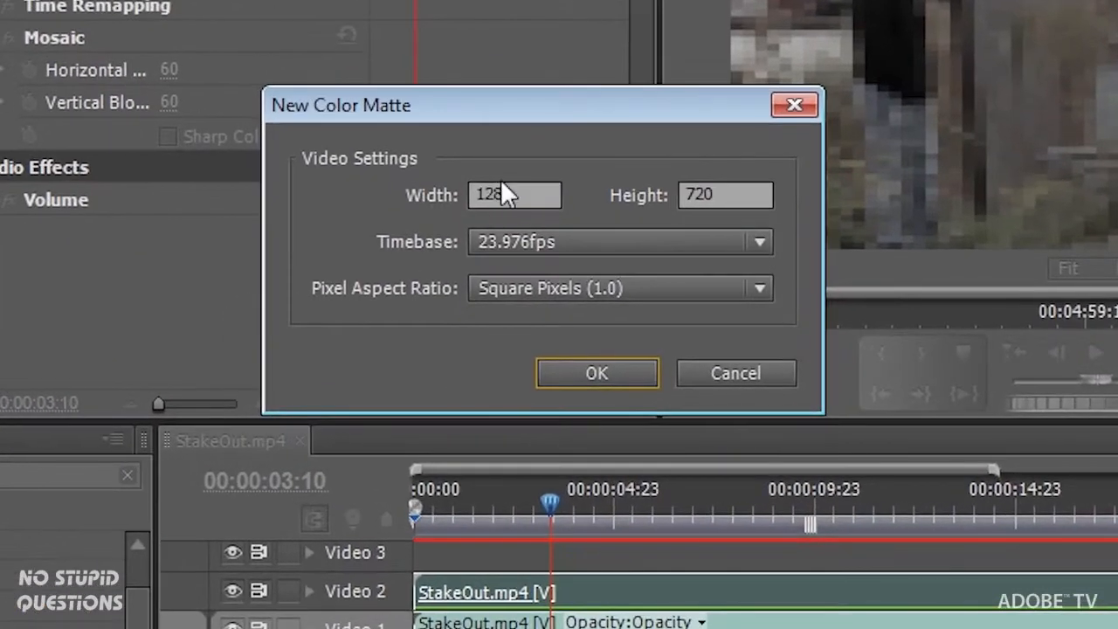
{"action": "left_click", "coordinate": [680, 272]}
{"action": "left_click_drag", "start_coordinate": [526, 194], "coordinate": [446, 194]}
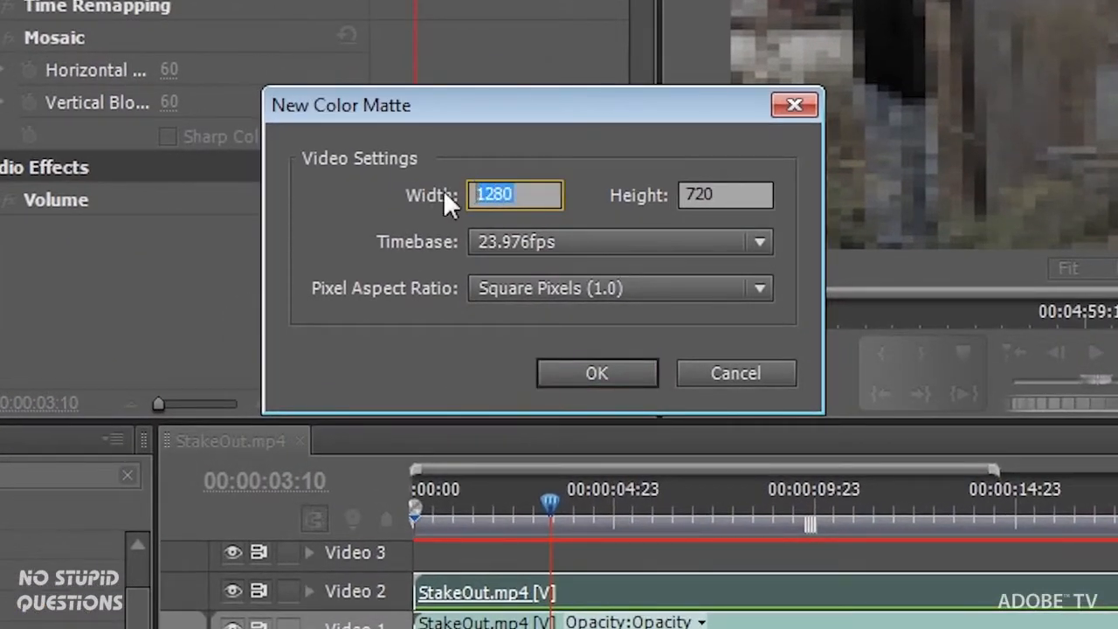
{"action": "type", "text": "300"}
{"action": "key", "text": "Tab"}
{"action": "type", "text": "30"}
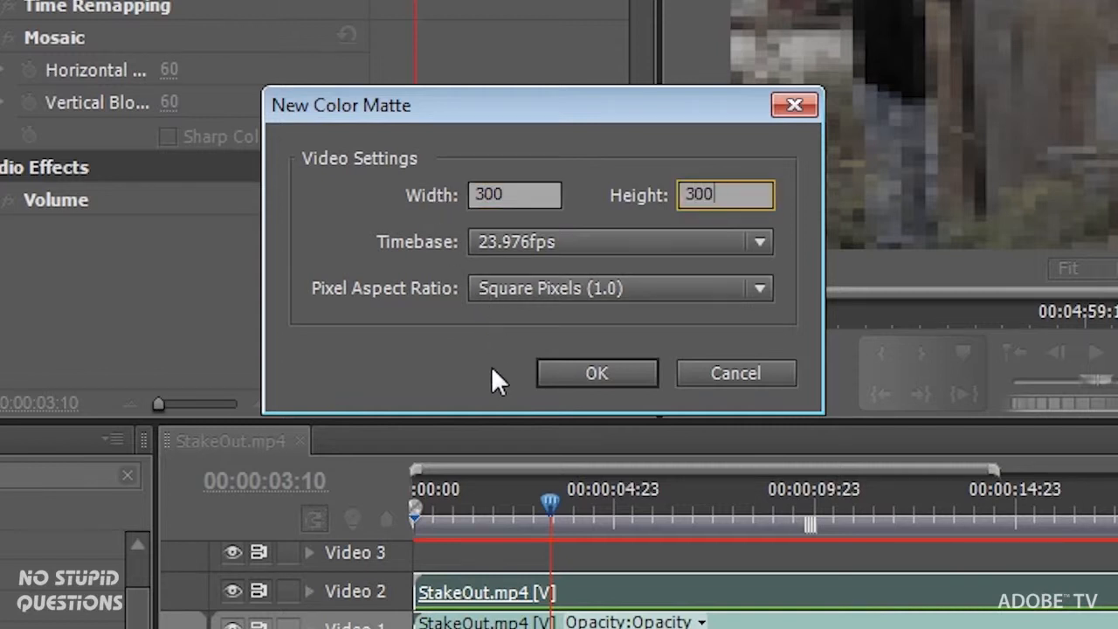
{"action": "left_click", "coordinate": [633, 372]}
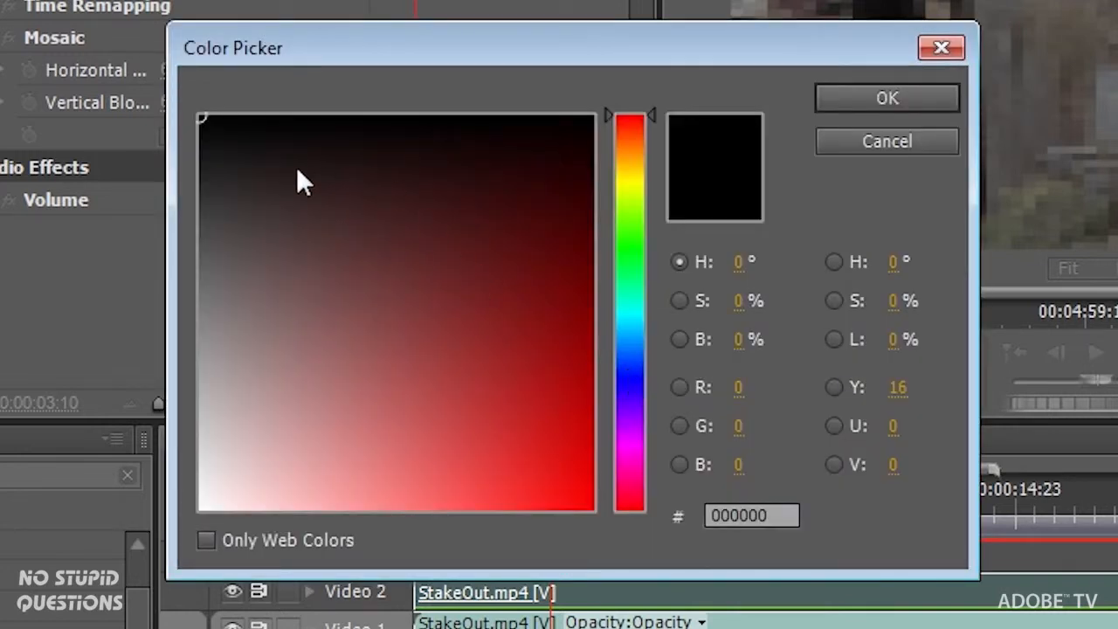
{"action": "left_click", "coordinate": [863, 93]}
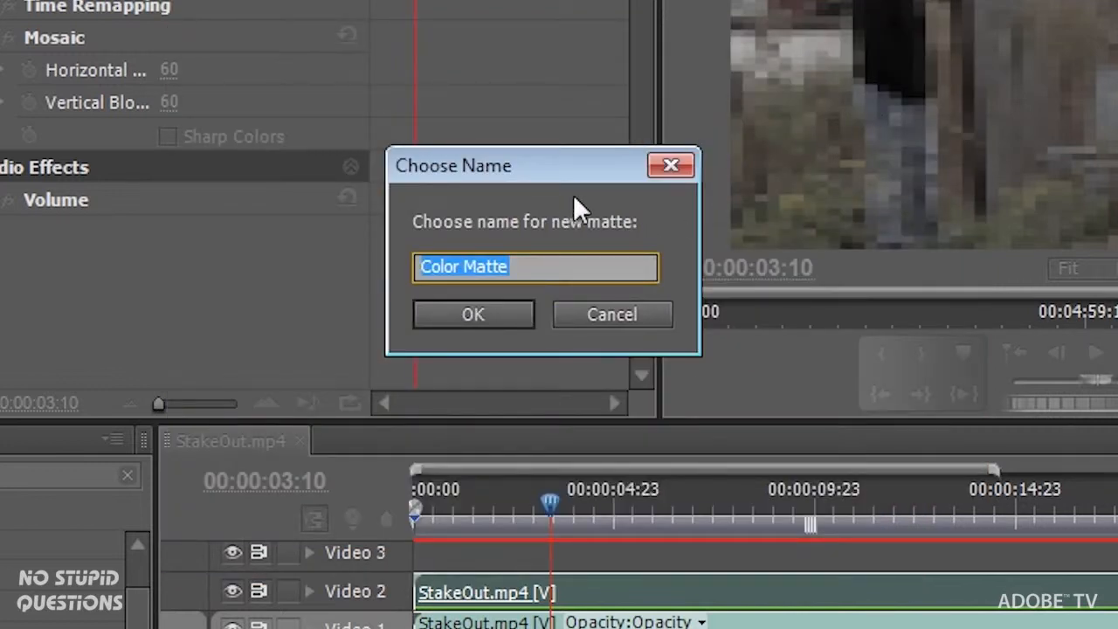
{"action": "type", "text": "Track"}
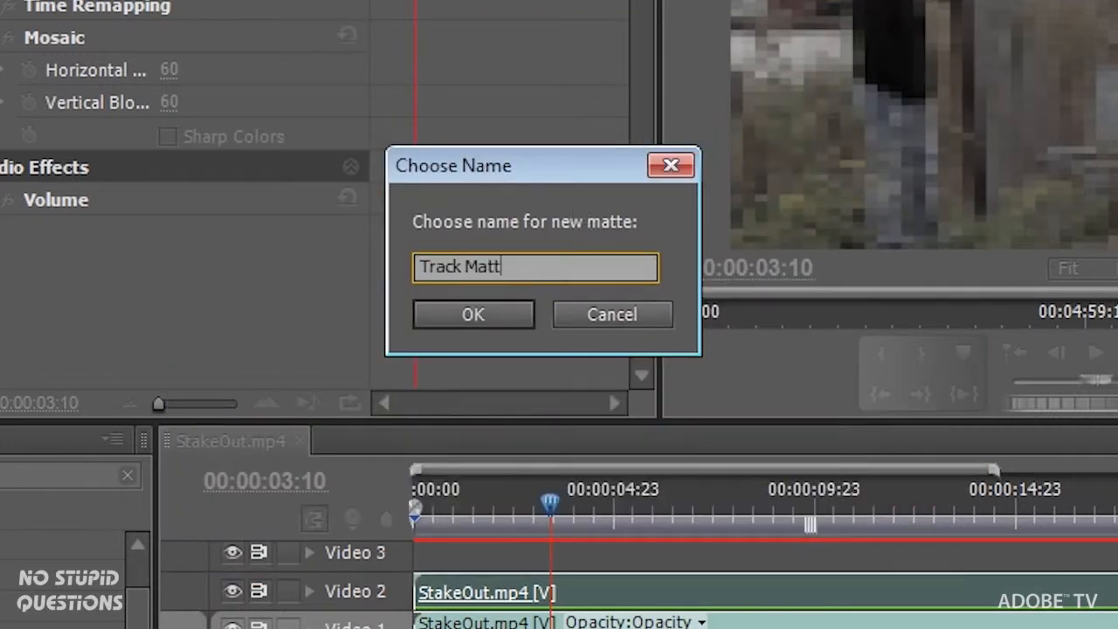
{"action": "left_click", "coordinate": [487, 324]}
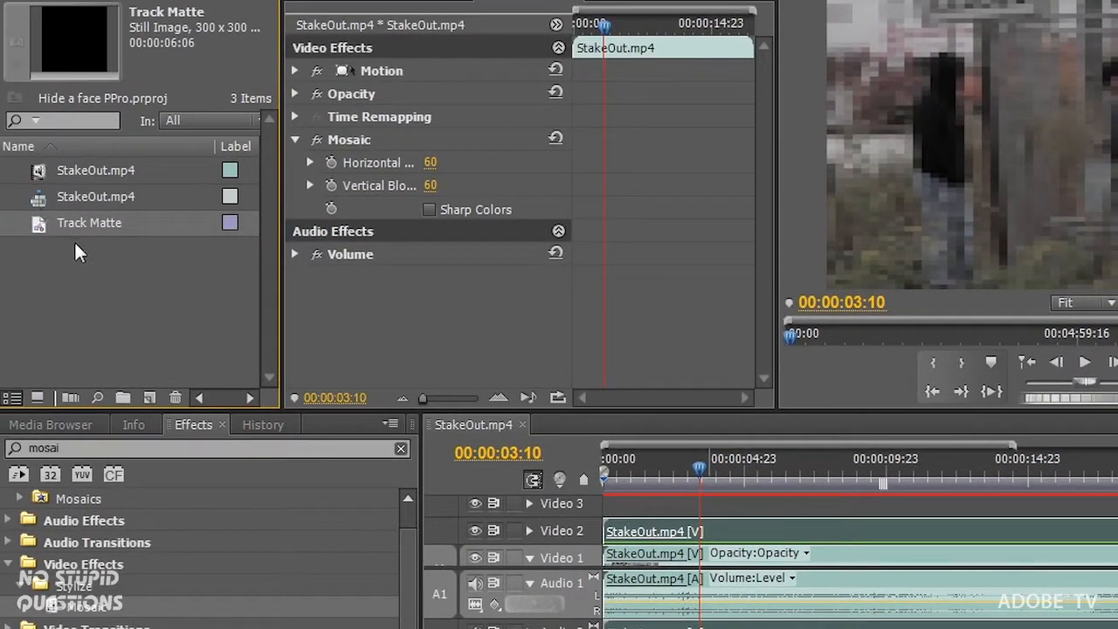
- Lay Track Matte on Video 3 for the full clip and shrink it over the man's head
{"action": "left_click_drag", "start_coordinate": [39, 232], "coordinate": [597, 514]}
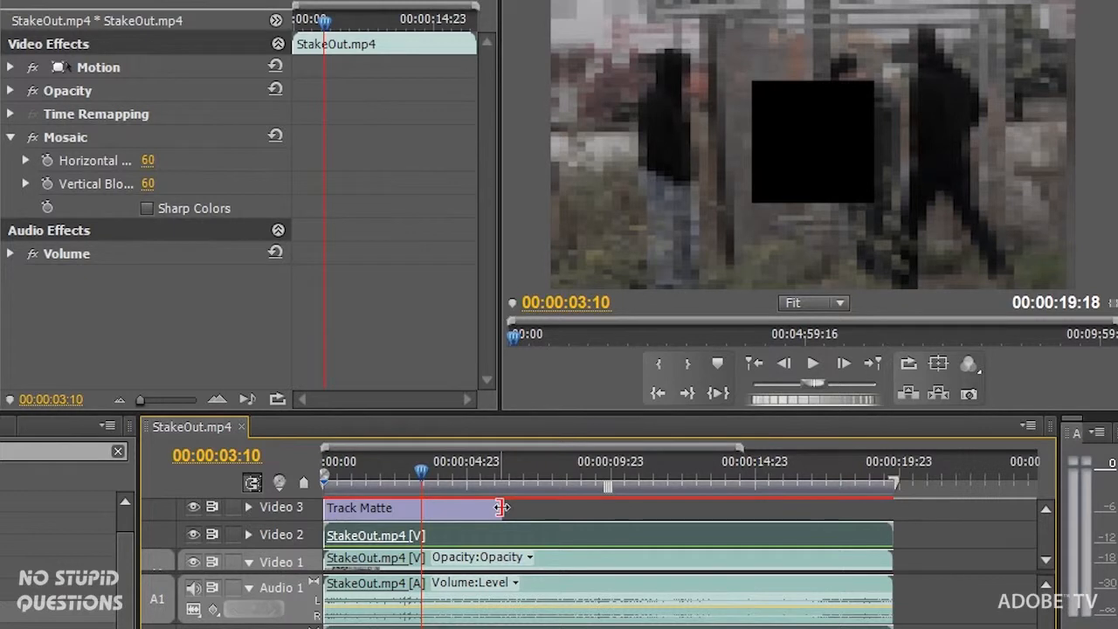
{"action": "left_click_drag", "start_coordinate": [500, 507], "coordinate": [890, 506]}
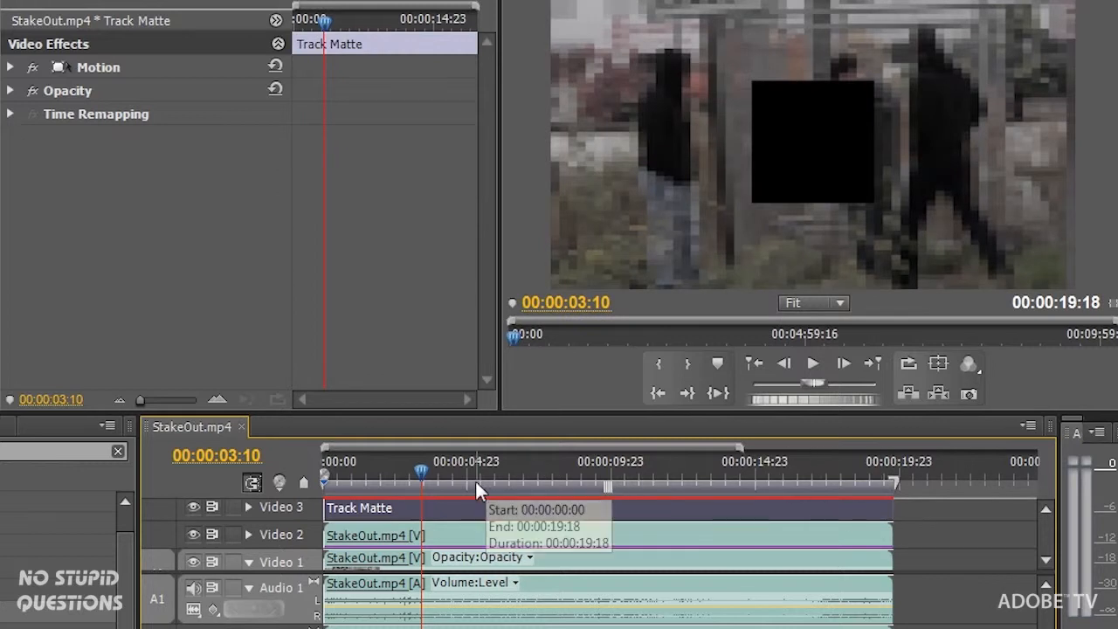
{"action": "left_click", "coordinate": [836, 113]}
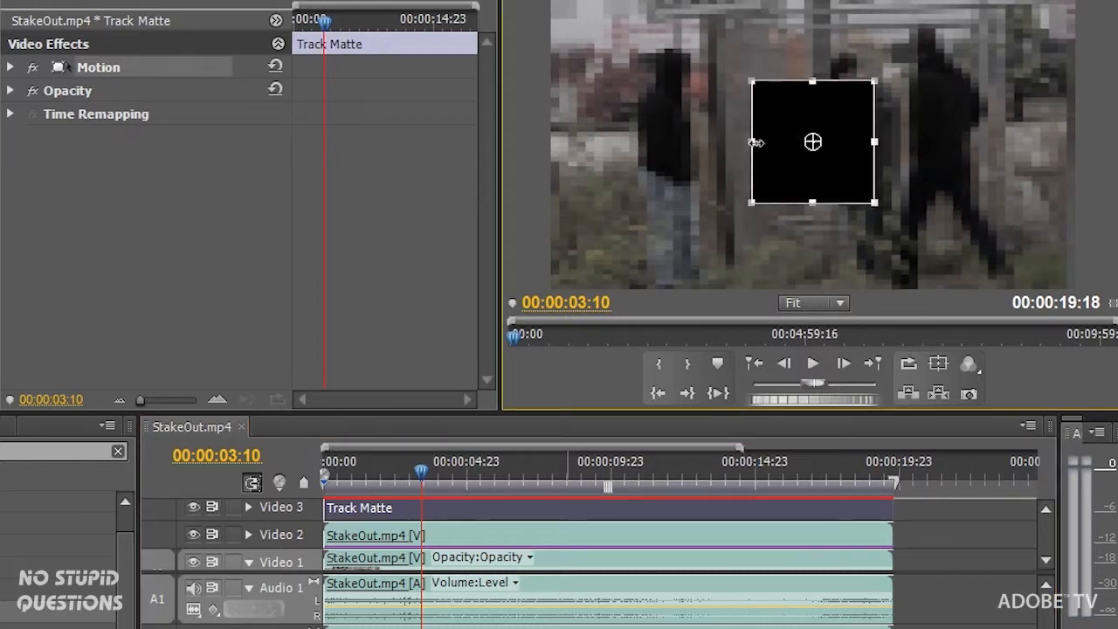
{"action": "left_click_drag", "start_coordinate": [752, 198], "coordinate": [994, 99]}
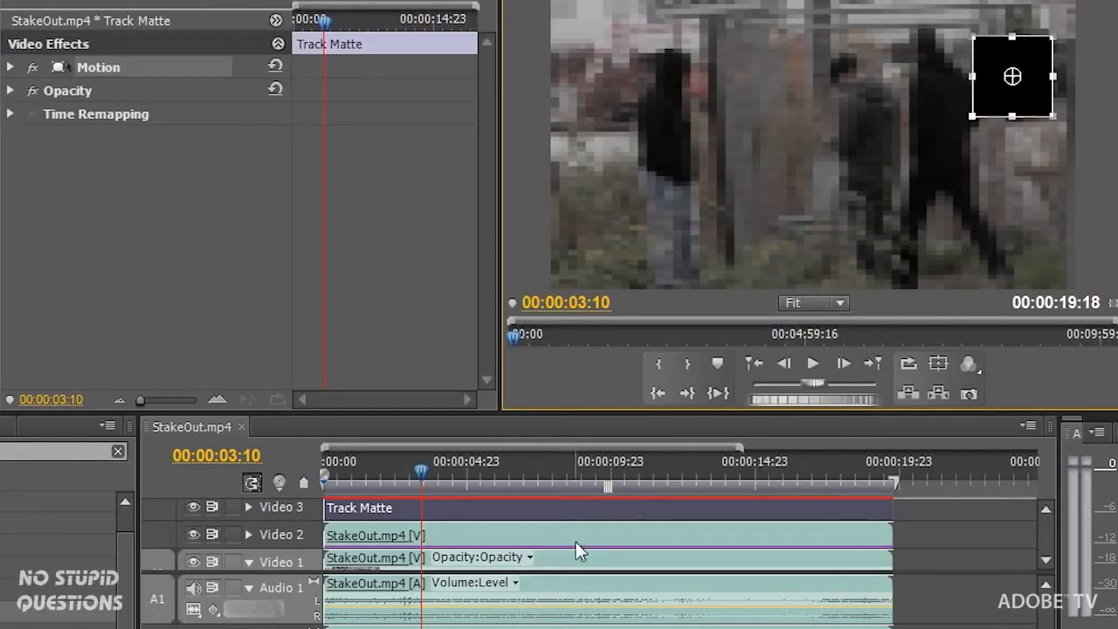
{"action": "left_click", "coordinate": [466, 528]}
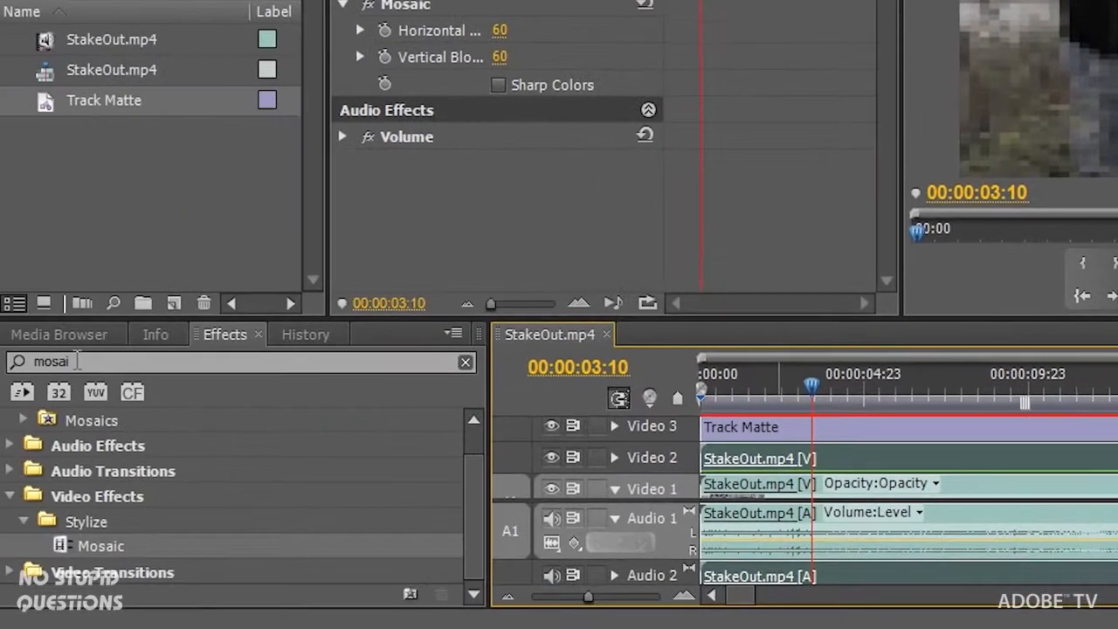
- Replace the 'mosai' effects search with 'track' to find Track Matte Key under Keying
{"action": "left_click", "coordinate": [92, 361]}
{"action": "left_click_drag", "start_coordinate": [59, 364], "coordinate": [33, 362]}
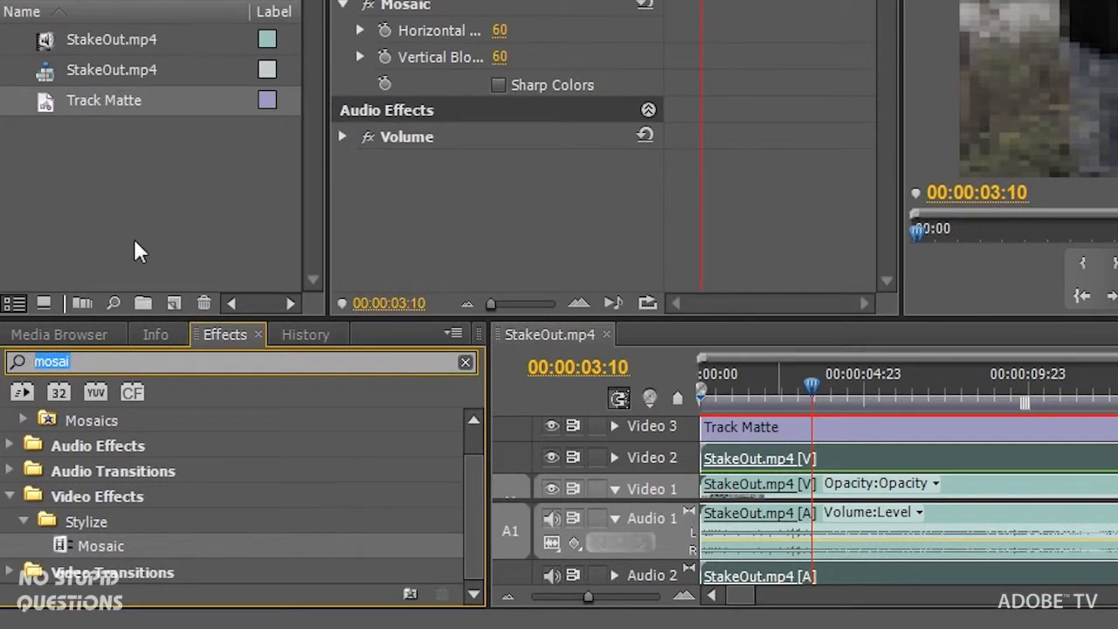
{"action": "key", "text": "BackSpace"}
{"action": "type", "text": "track"}
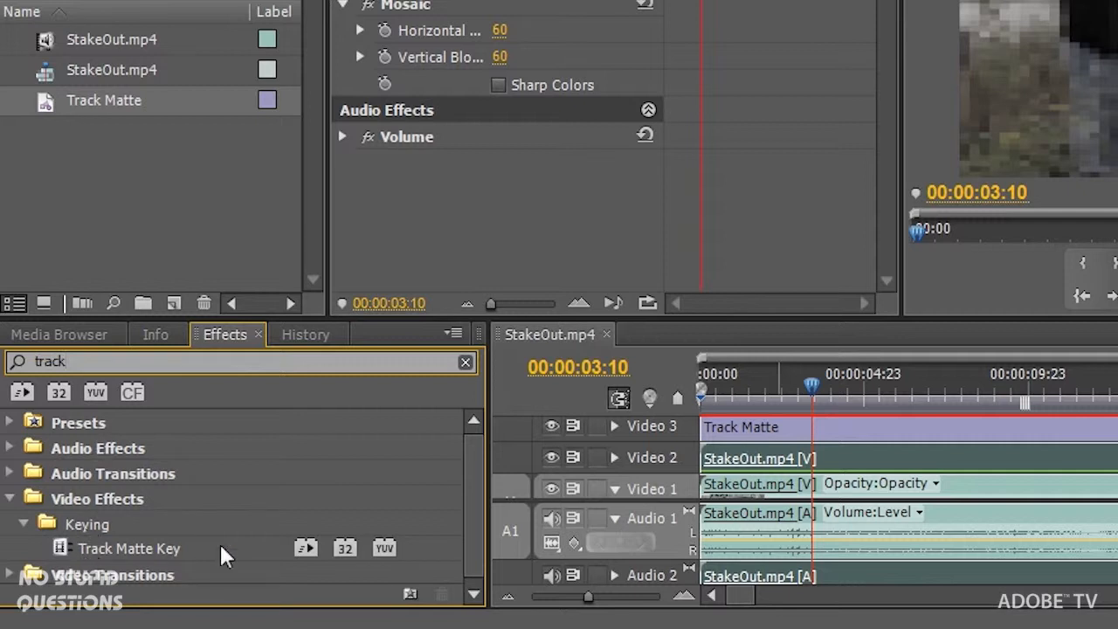
{"action": "left_click", "coordinate": [469, 519]}
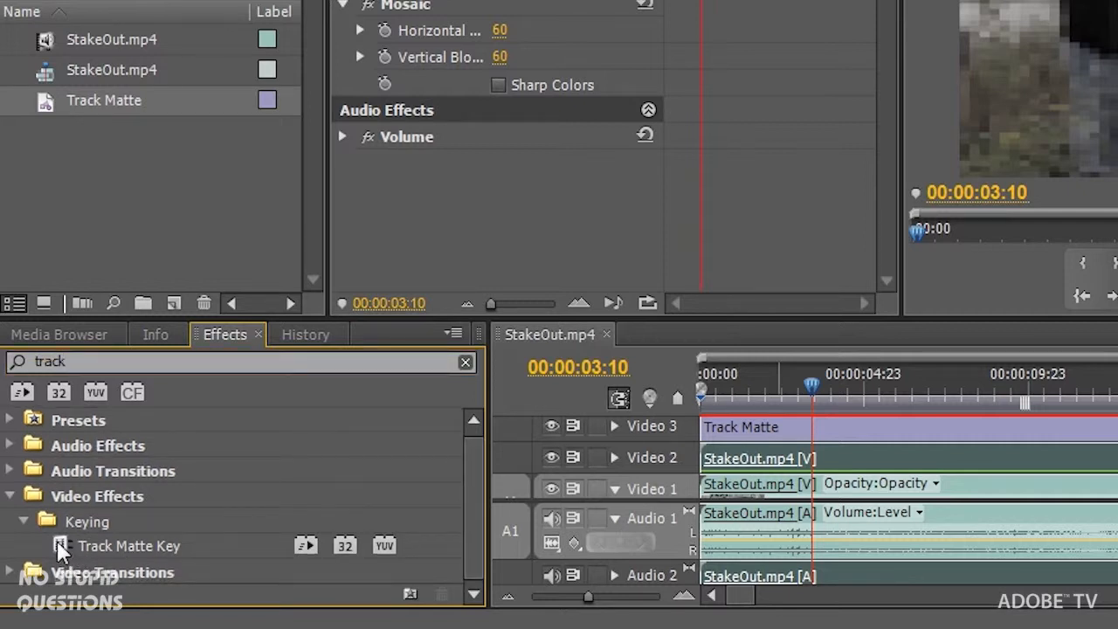
- Apply Track Matte Key to the pixelated Video 2 clip and expand its settings
{"action": "left_click_drag", "start_coordinate": [59, 548], "coordinate": [444, 114]}
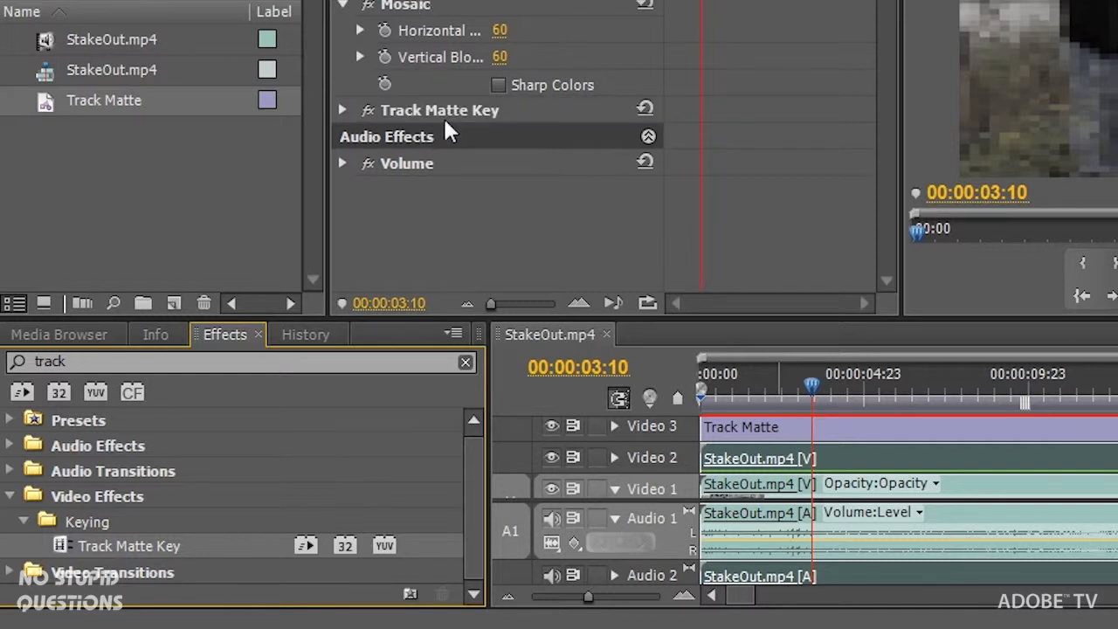
{"action": "left_click", "coordinate": [342, 112]}
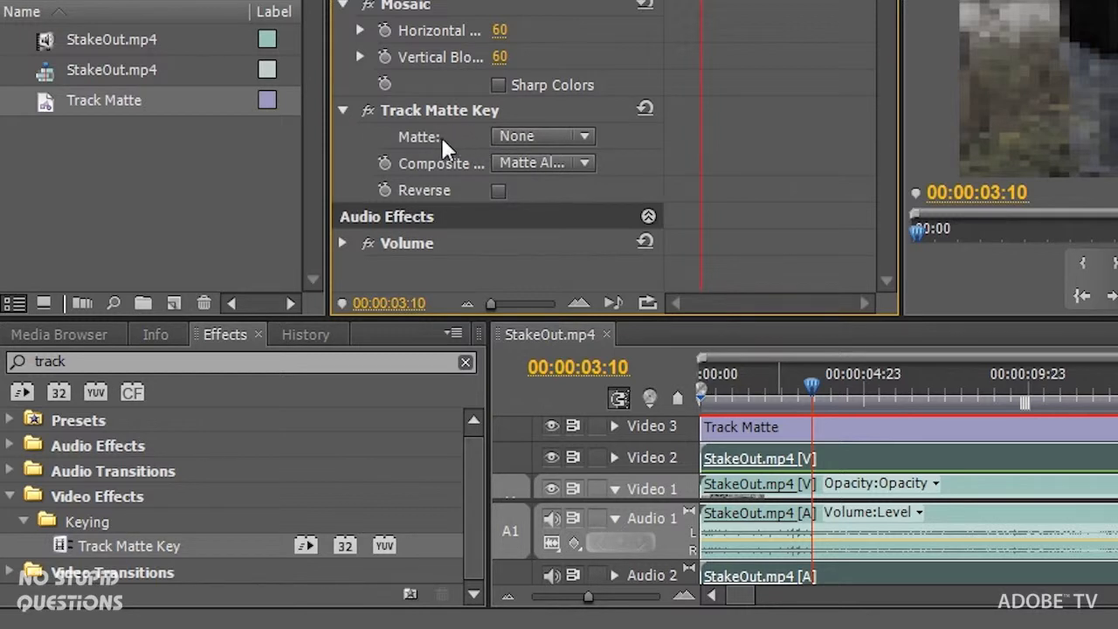
{"action": "left_click", "coordinate": [594, 138]}
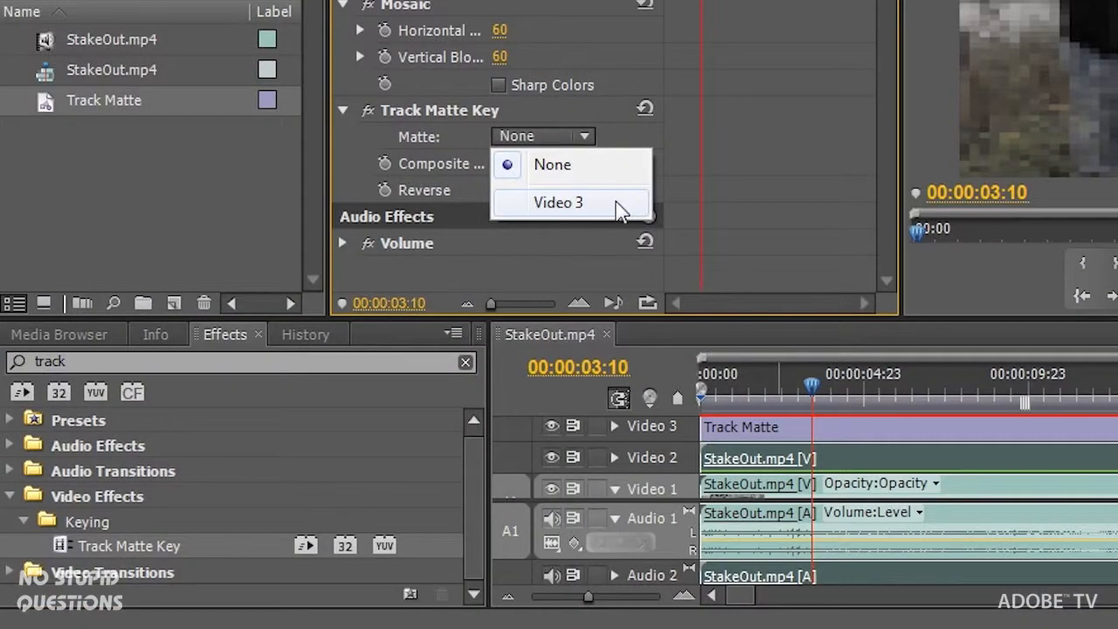
- Set the Track Matte Key's Matte to Video 3
{"action": "left_click", "coordinate": [616, 206]}
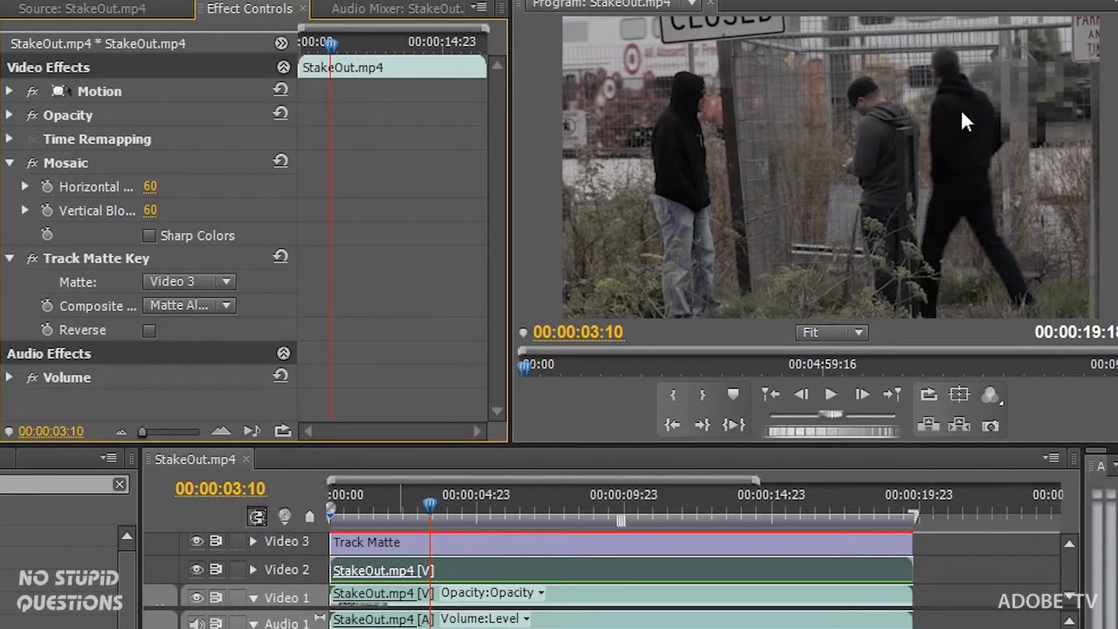
{"action": "left_click", "coordinate": [1052, 90]}
{"action": "left_click_drag", "start_coordinate": [1059, 112], "coordinate": [884, 124]}
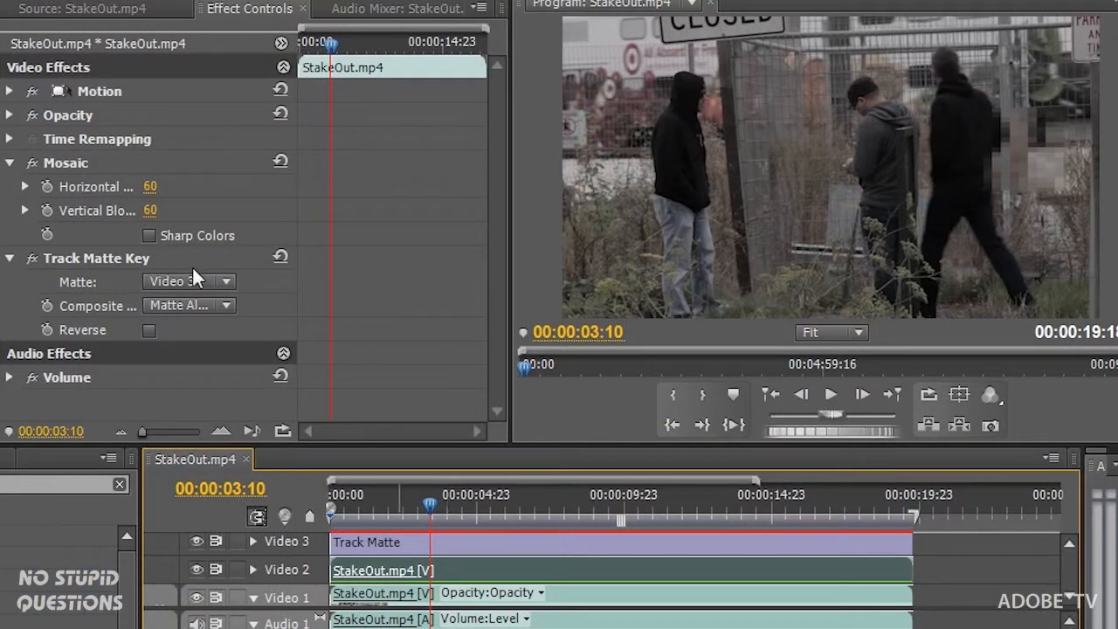
{"action": "left_click", "coordinate": [93, 258]}
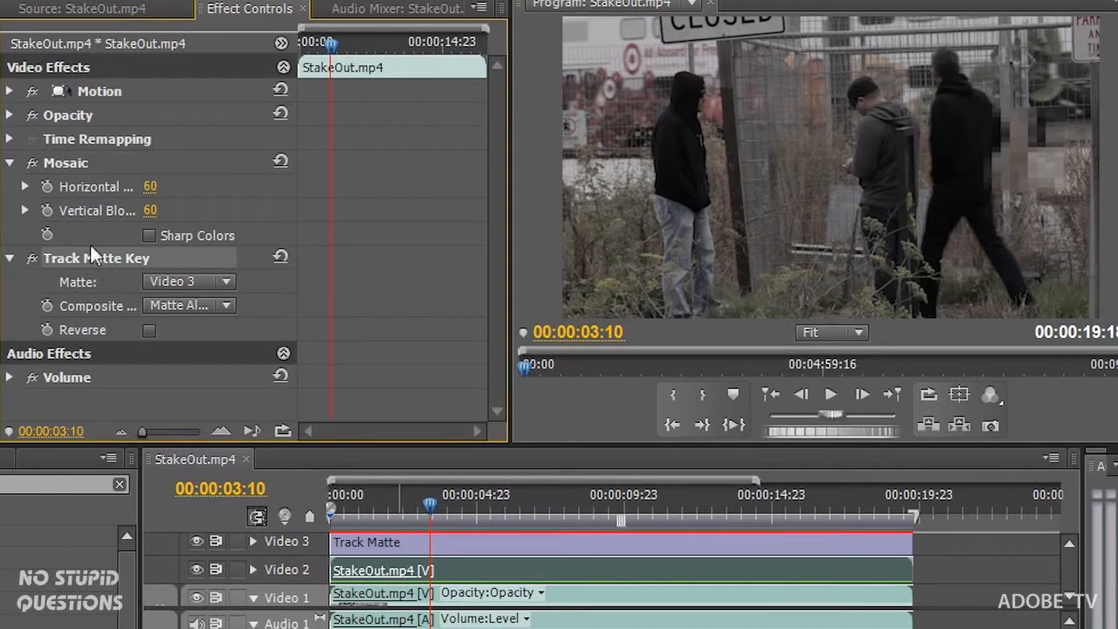
{"action": "left_click", "coordinate": [77, 163]}
- Save the Mosaic and Track Matte Key effects as a preset named 'Hide a face'
{"action": "right_click", "coordinate": [78, 161]}
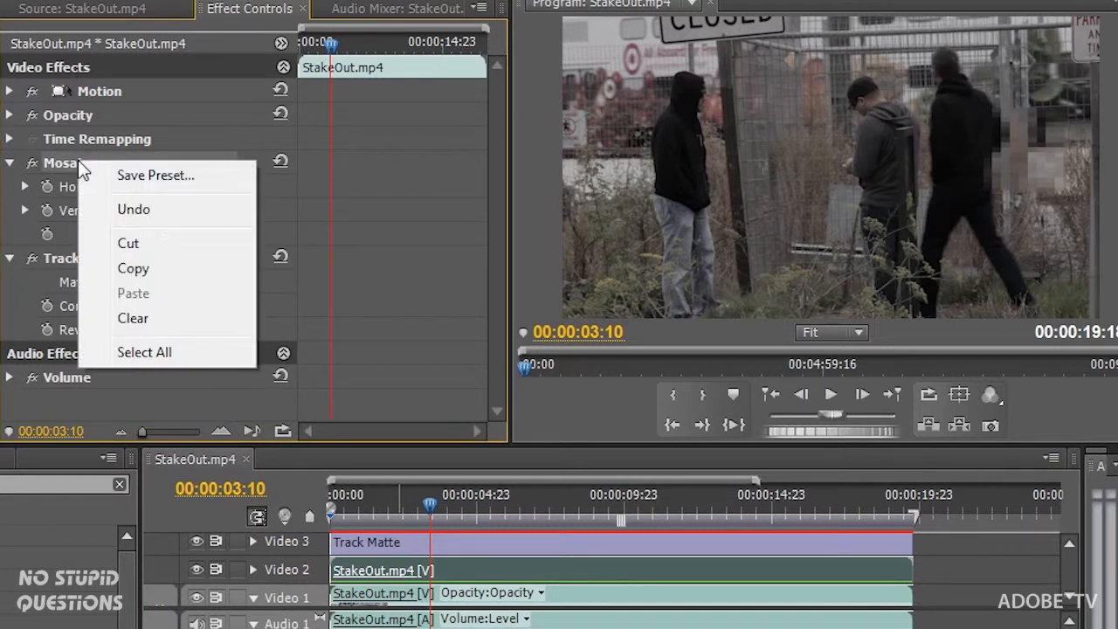
{"action": "left_click", "coordinate": [202, 172]}
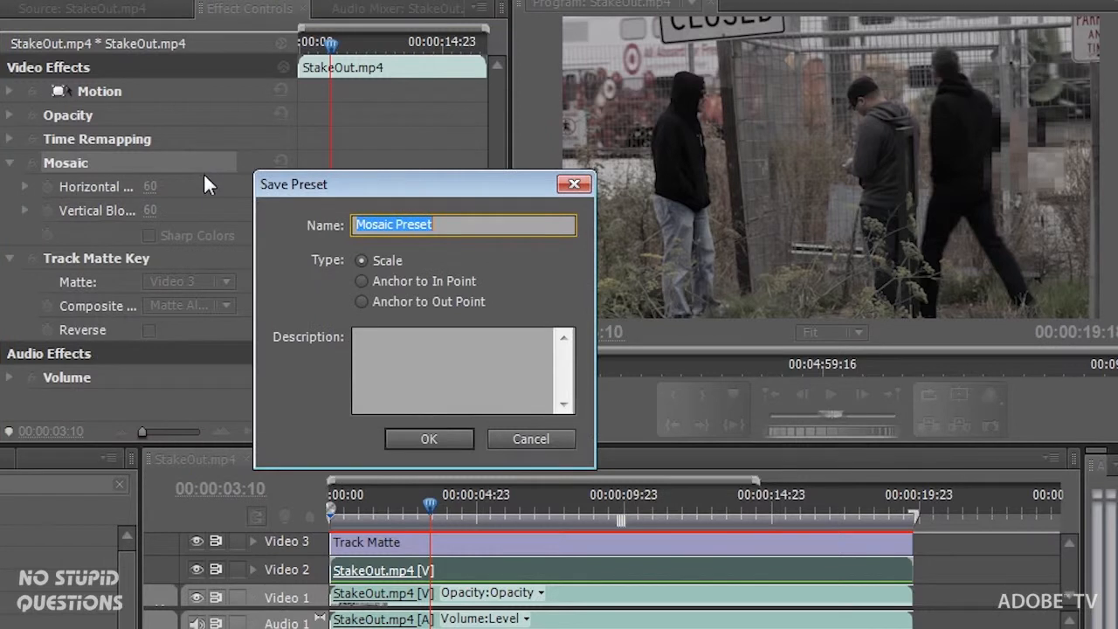
{"action": "type", "text": "Hide a face"}
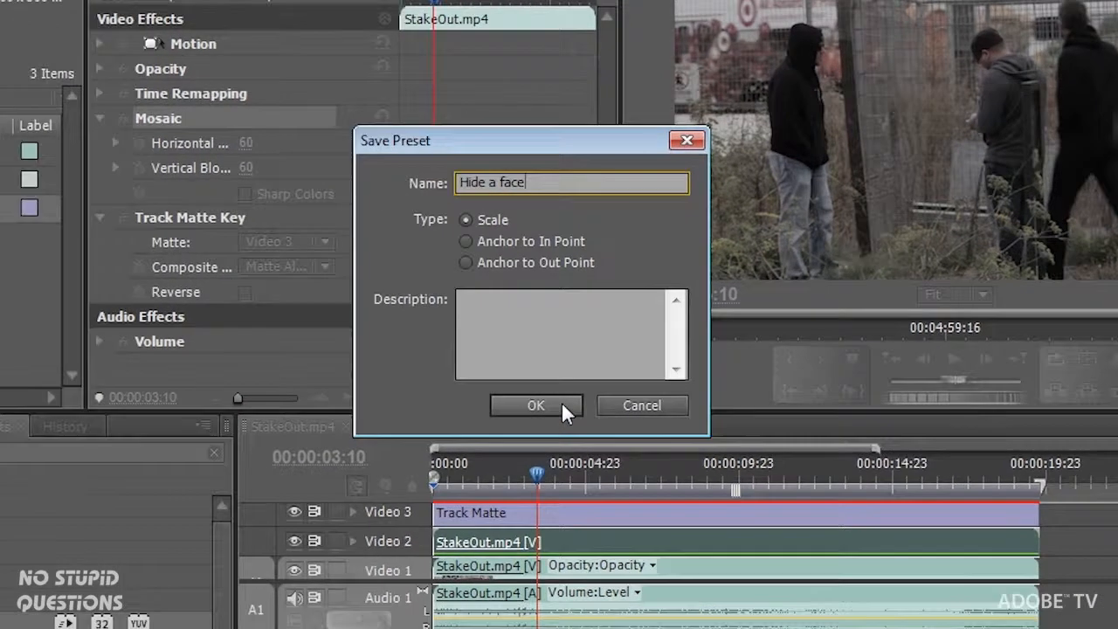
{"action": "left_click", "coordinate": [452, 440]}
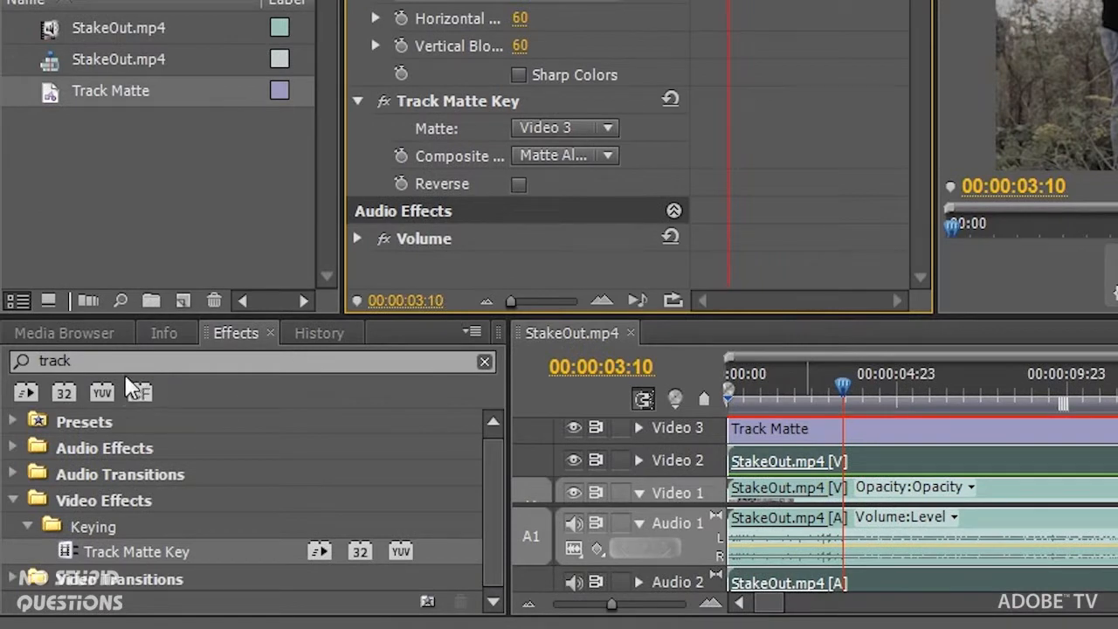
- Search the effects for 'hid' and select the Hide a face preset under Presets
{"action": "left_click", "coordinate": [26, 362]}
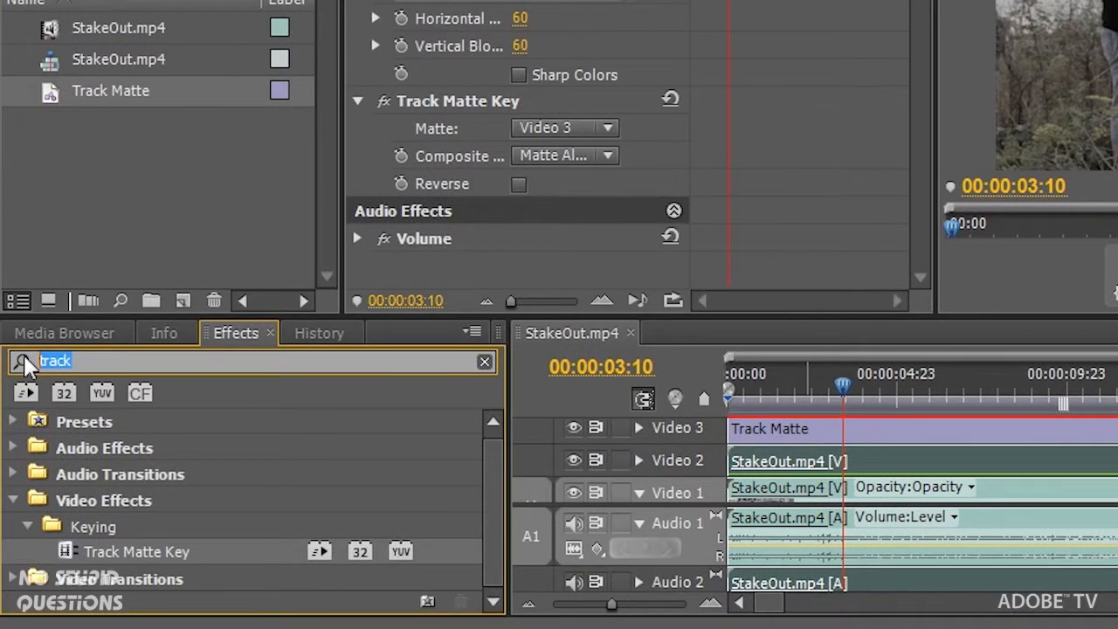
{"action": "type", "text": "hid"}
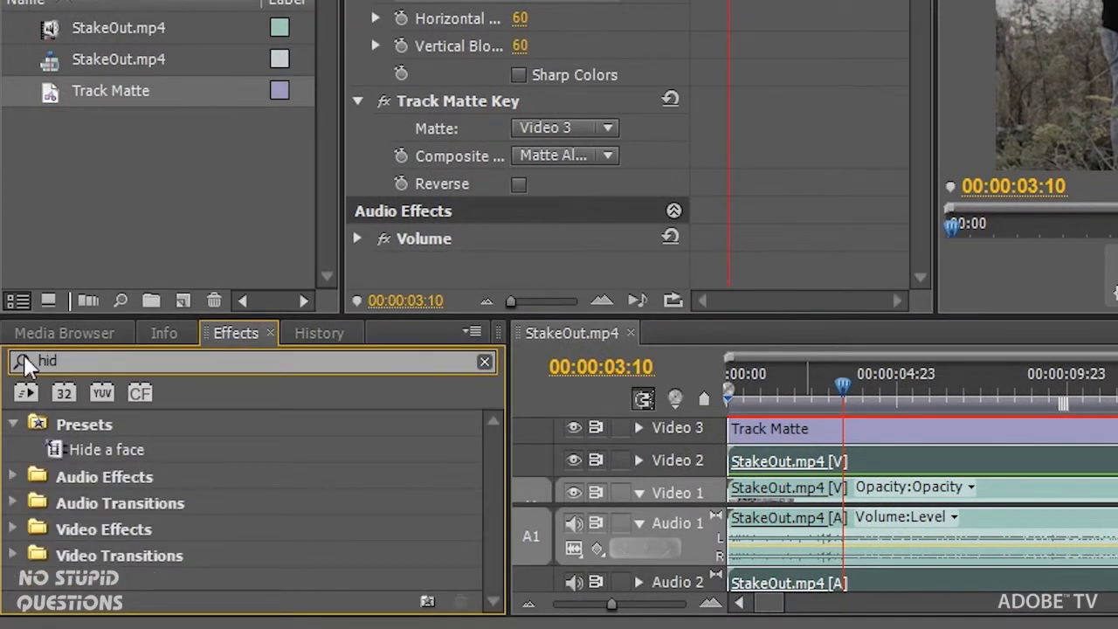
{"action": "left_click", "coordinate": [54, 452]}
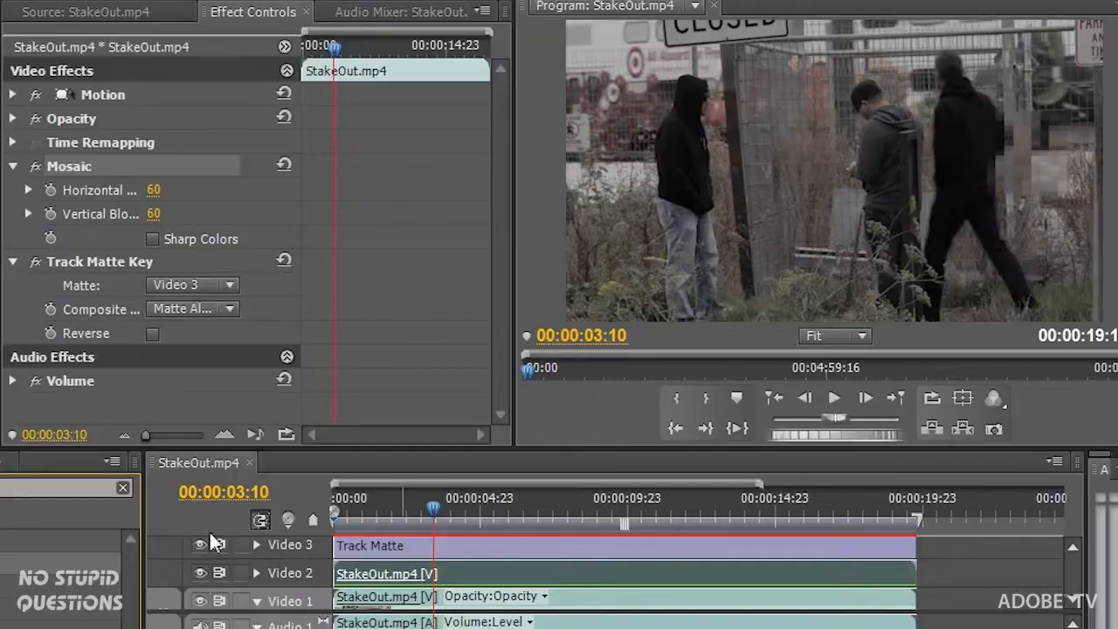
- At 00:00:00:00, move the Track Matte square to the top-right corner (Position 1189.3, 127.2)
{"action": "left_click", "coordinate": [400, 549]}
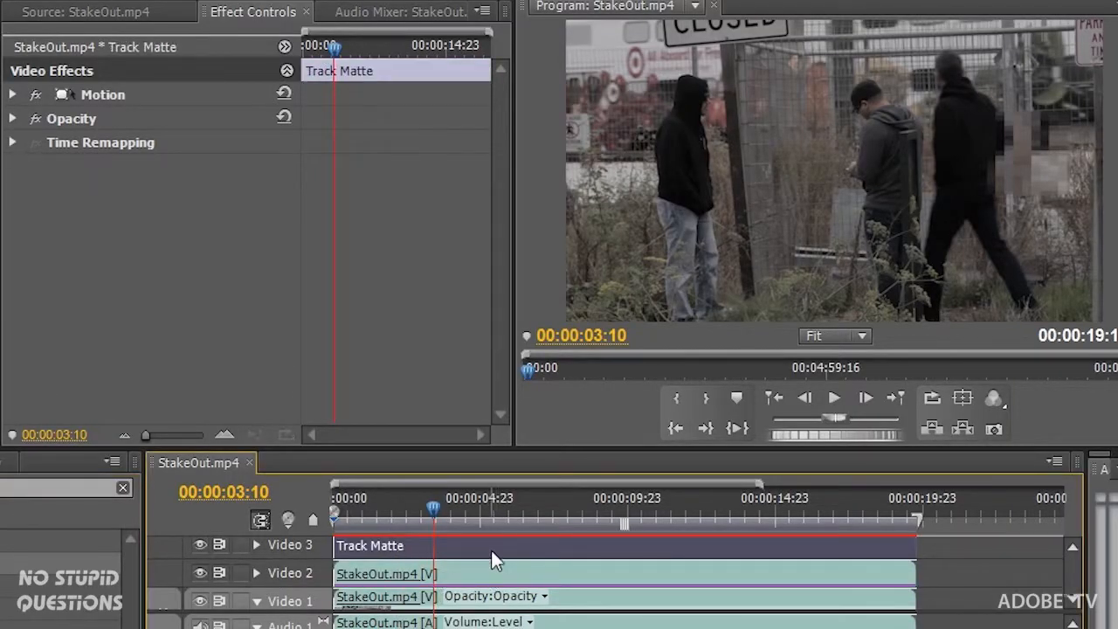
{"action": "left_click_drag", "start_coordinate": [433, 507], "coordinate": [337, 515]}
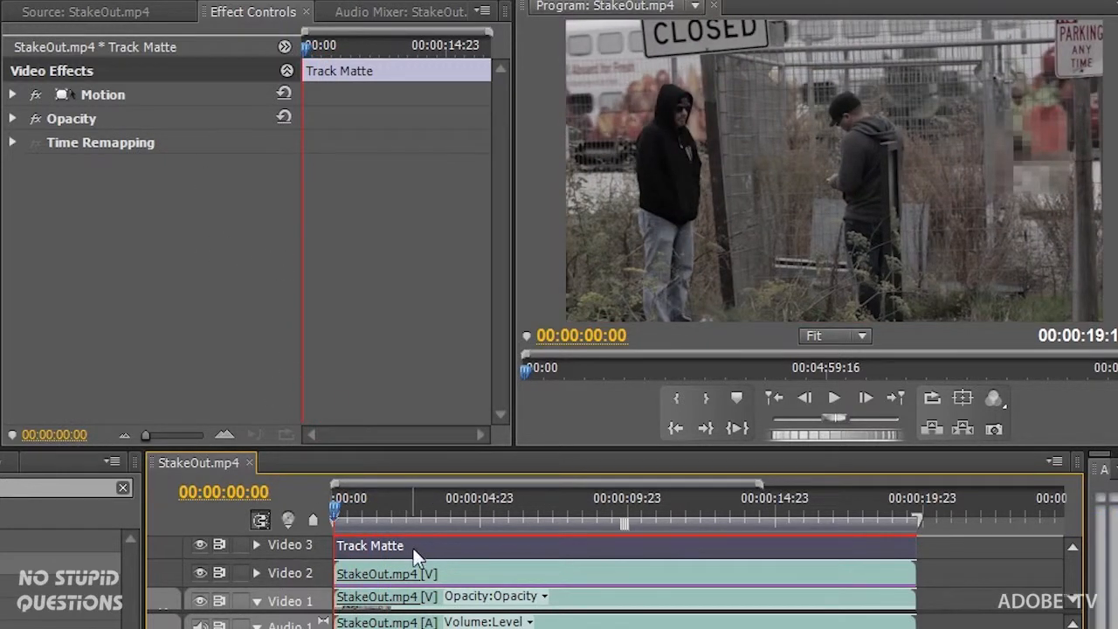
{"action": "left_click", "coordinate": [1053, 138]}
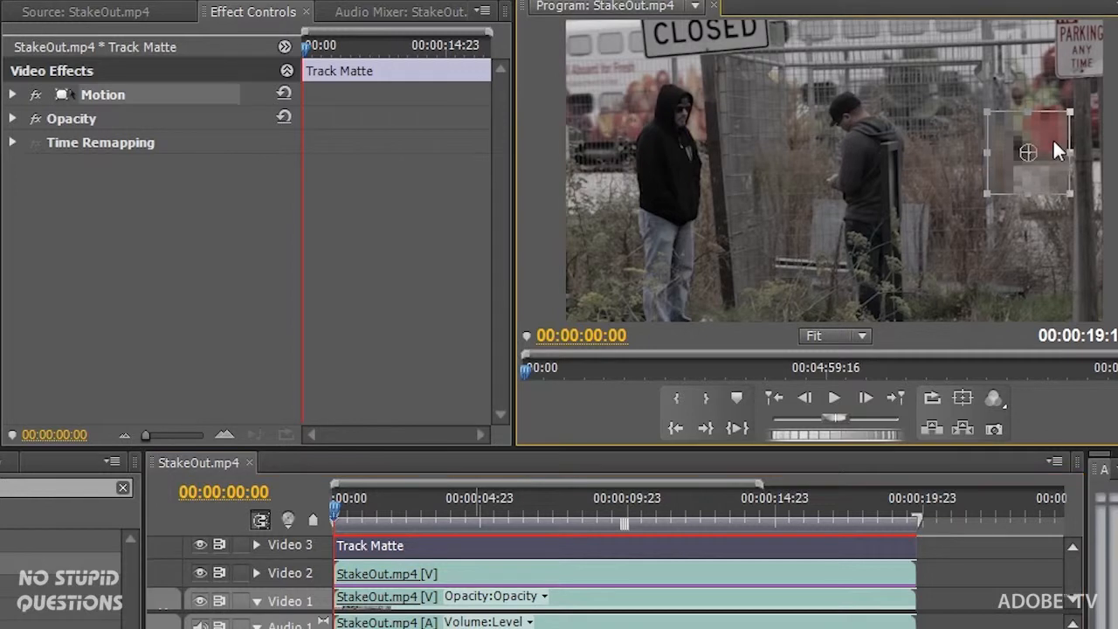
{"action": "left_click_drag", "start_coordinate": [1044, 166], "coordinate": [1084, 97]}
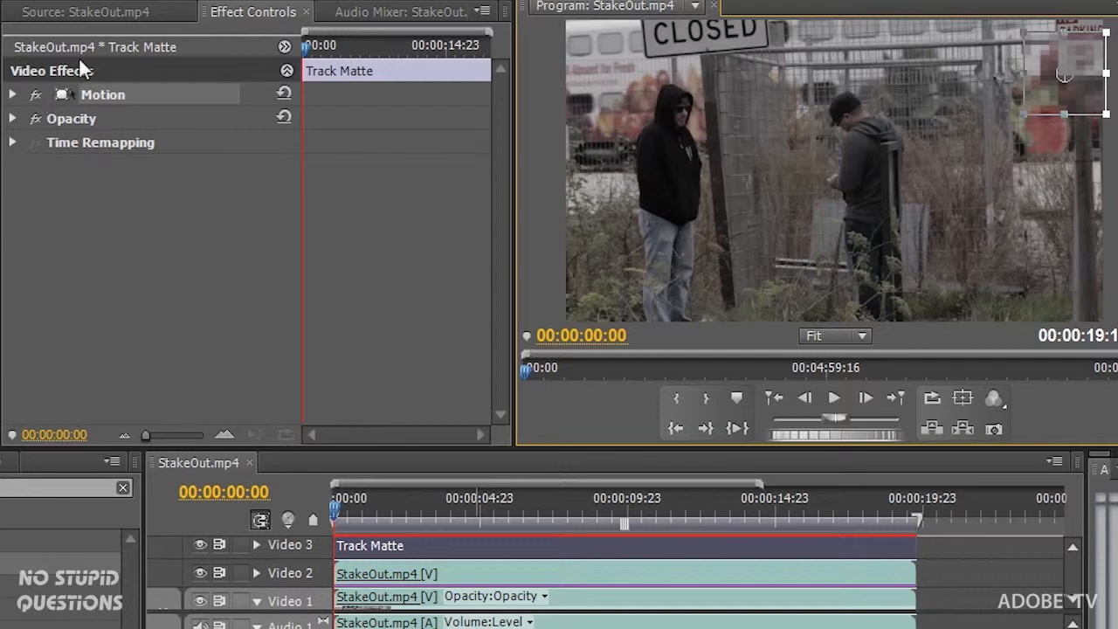
{"action": "left_click", "coordinate": [12, 95]}
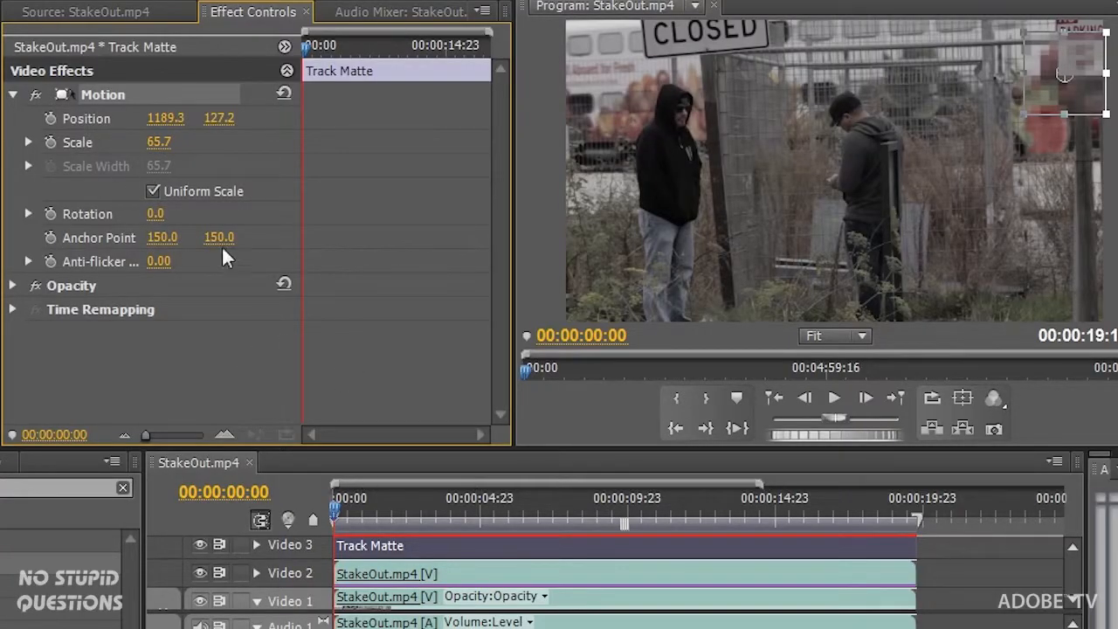
- Keyframe the matte's Position over the entering man's face through 00:00:03:16, shrinking it to fit
{"action": "left_click", "coordinate": [50, 119]}
{"action": "left_click_drag", "start_coordinate": [339, 517], "coordinate": [413, 516]}
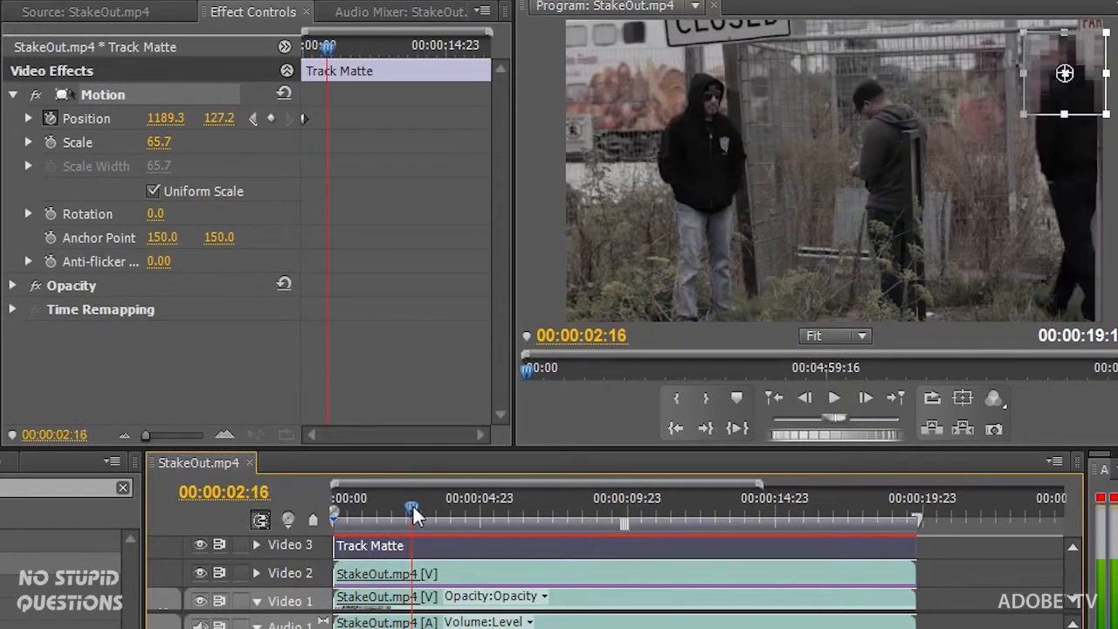
{"action": "left_click_drag", "start_coordinate": [1070, 105], "coordinate": [1061, 97]}
{"action": "left_click_drag", "start_coordinate": [412, 512], "coordinate": [429, 516]}
{"action": "left_click_drag", "start_coordinate": [1082, 98], "coordinate": [1038, 93]}
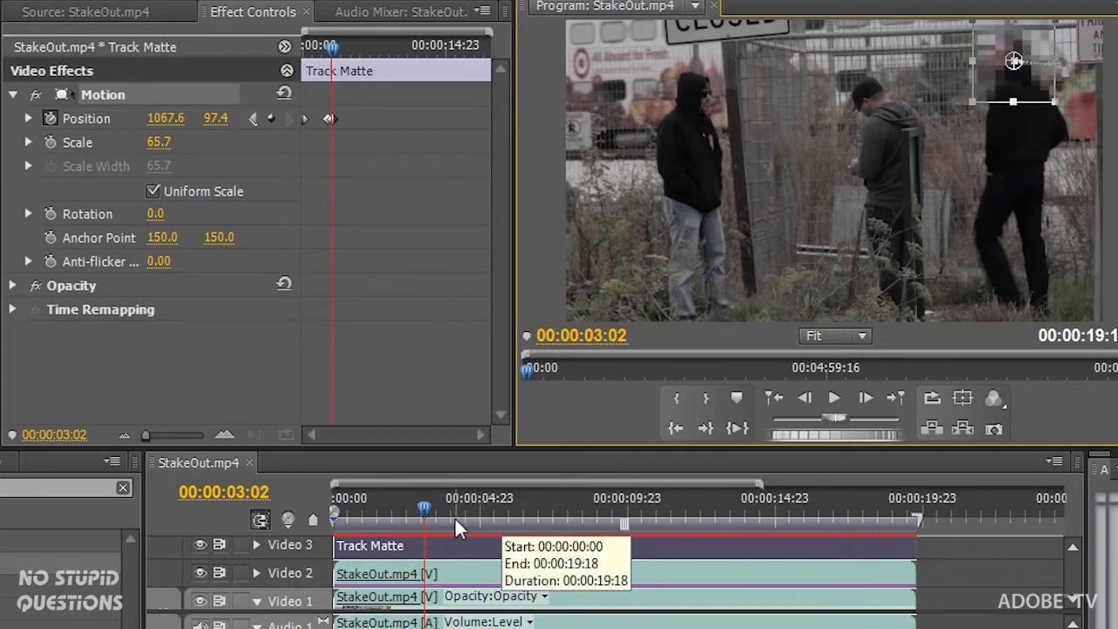
{"action": "left_click_drag", "start_coordinate": [425, 512], "coordinate": [439, 512]}
{"action": "left_click_drag", "start_coordinate": [1010, 99], "coordinate": [944, 107]}
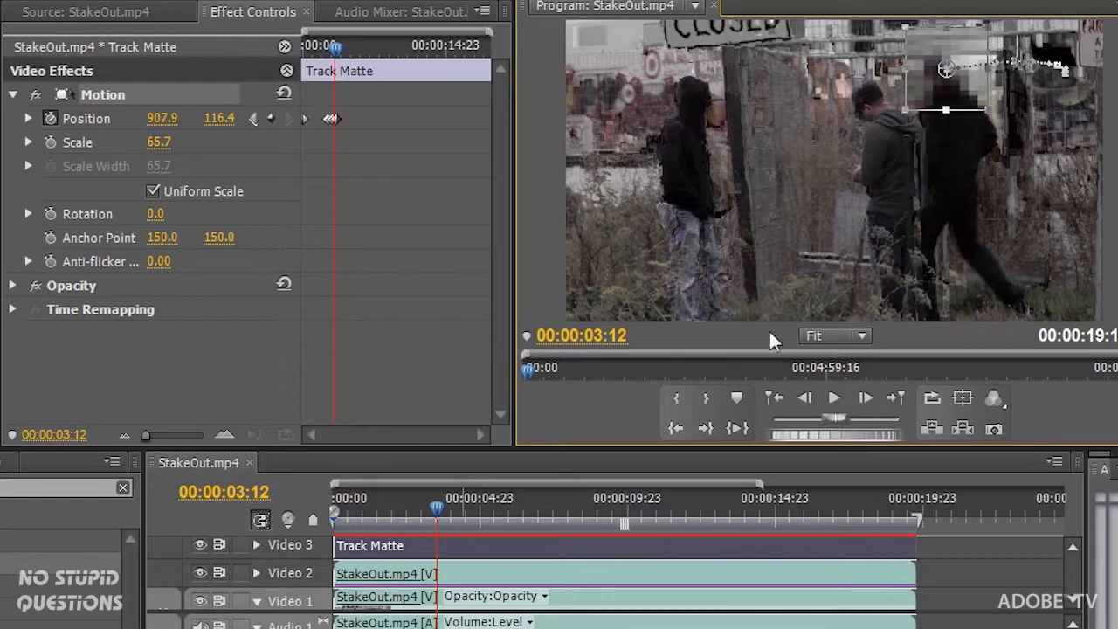
{"action": "left_click_drag", "start_coordinate": [437, 516], "coordinate": [442, 516]}
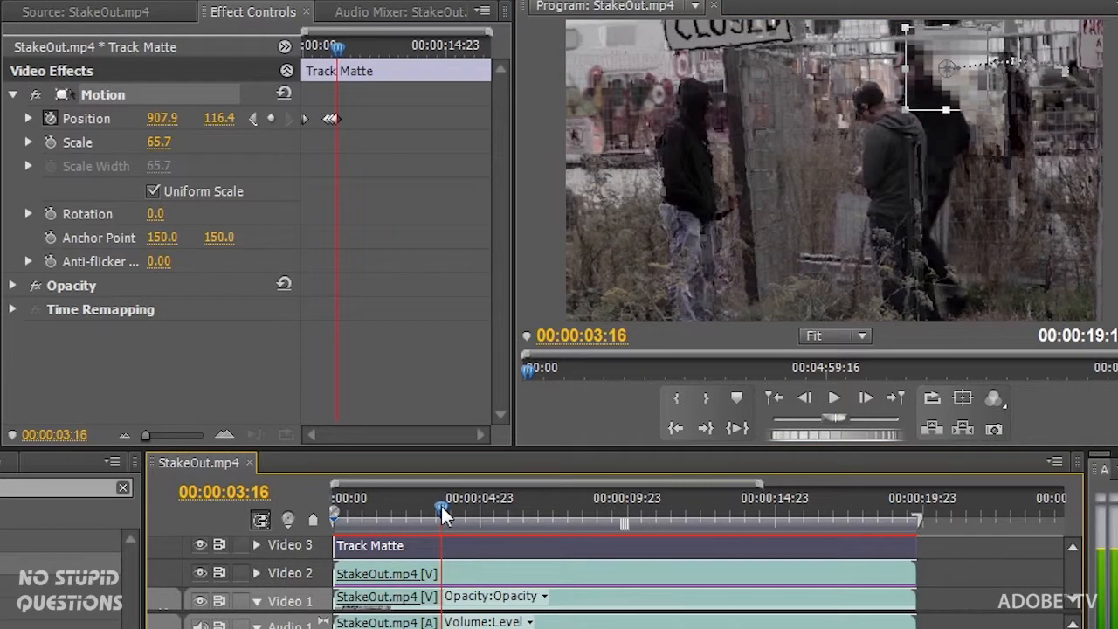
{"action": "mouse_move", "coordinate": [906, 103]}
{"action": "left_mouse_down"}
{"action": "mouse_move", "coordinate": [944, 92]}
{"action": "mouse_move", "coordinate": [915, 93]}
{"action": "left_mouse_up"}
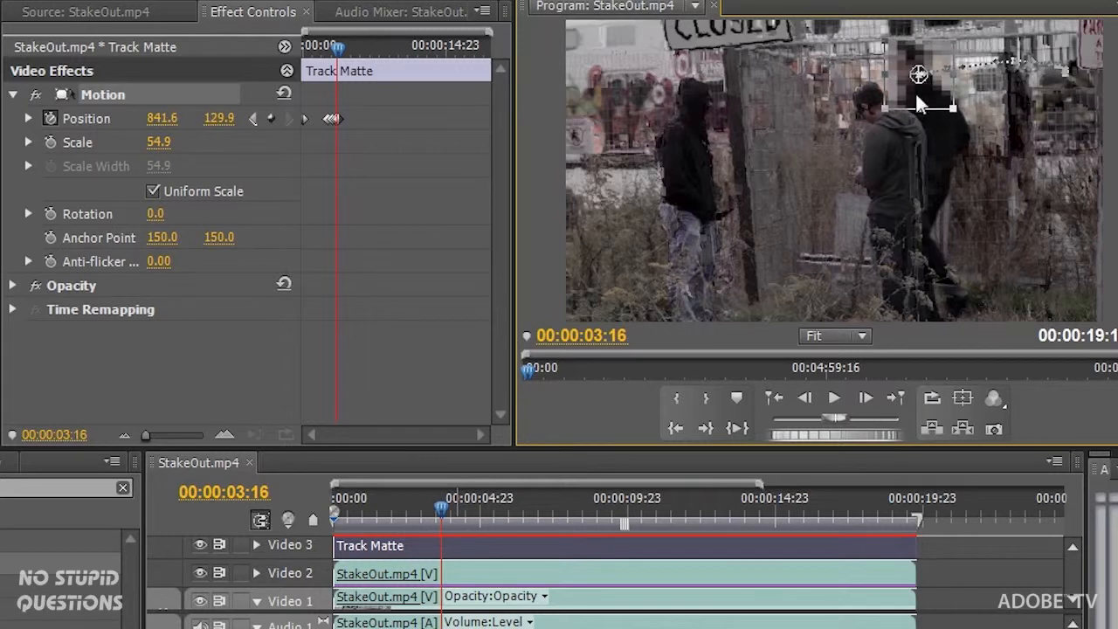
- Add further Position keyframes following his face at 00:00:04:03, 00:00:04:13, 00:00:04:20 and 00:00:05:20
{"action": "left_click_drag", "start_coordinate": [447, 505], "coordinate": [455, 505]}
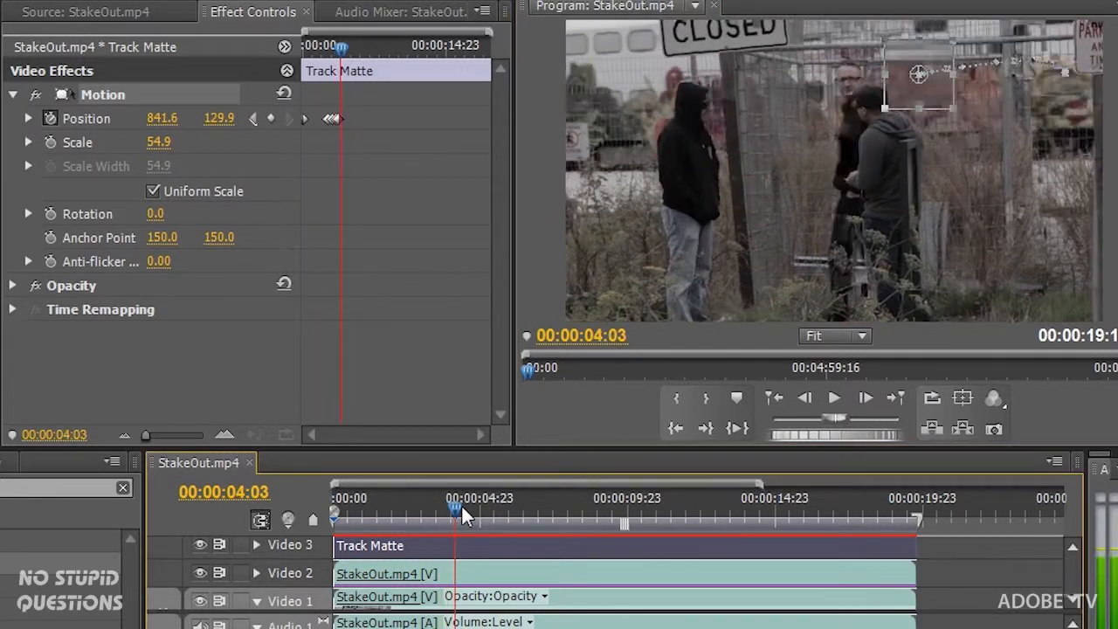
{"action": "left_click_drag", "start_coordinate": [905, 100], "coordinate": [844, 98]}
{"action": "left_click_drag", "start_coordinate": [455, 508], "coordinate": [469, 508]}
{"action": "left_click_drag", "start_coordinate": [871, 101], "coordinate": [824, 106]}
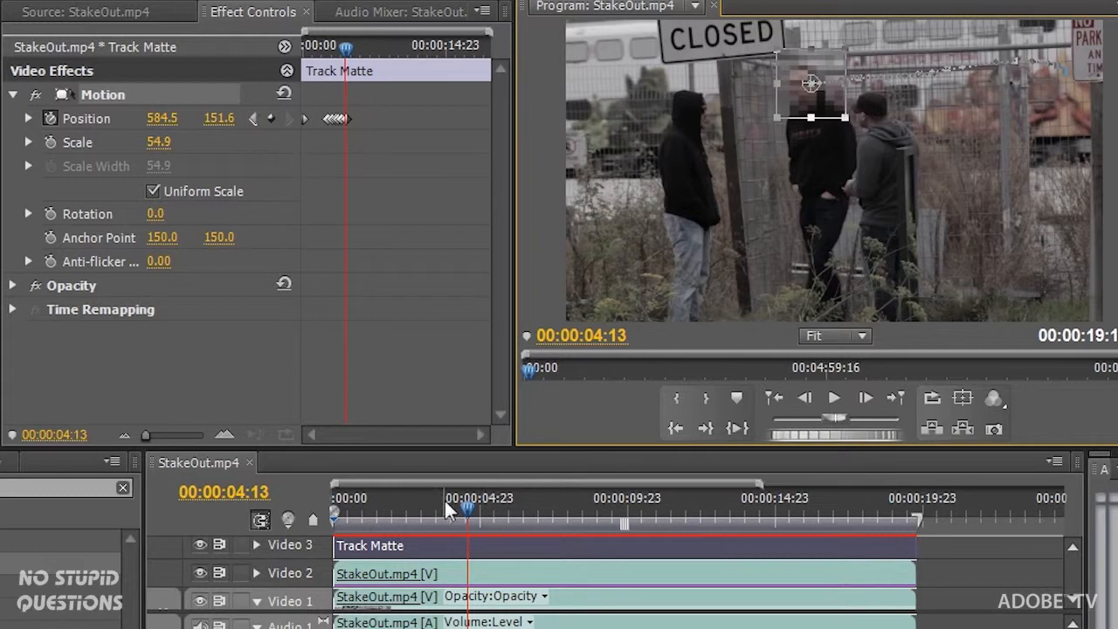
{"action": "left_click_drag", "start_coordinate": [464, 515], "coordinate": [496, 516]}
{"action": "left_click_drag", "start_coordinate": [822, 109], "coordinate": [777, 110]}
{"action": "left_click_drag", "start_coordinate": [497, 512], "coordinate": [530, 512]}
{"action": "left_click_drag", "start_coordinate": [784, 107], "coordinate": [798, 103]}
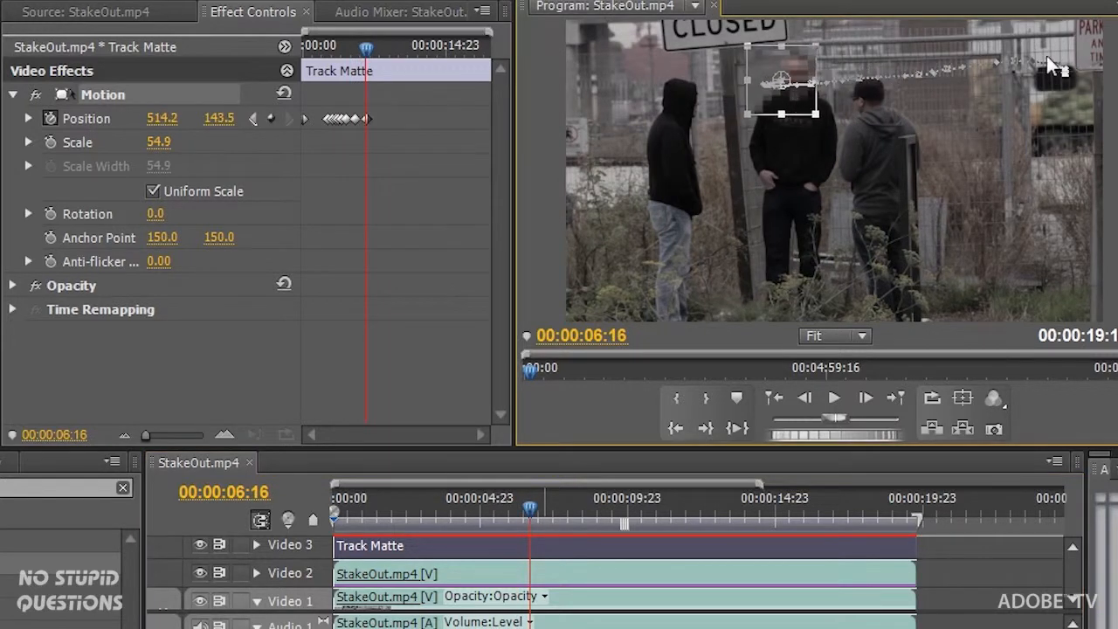
{"action": "key", "text": "Down"}
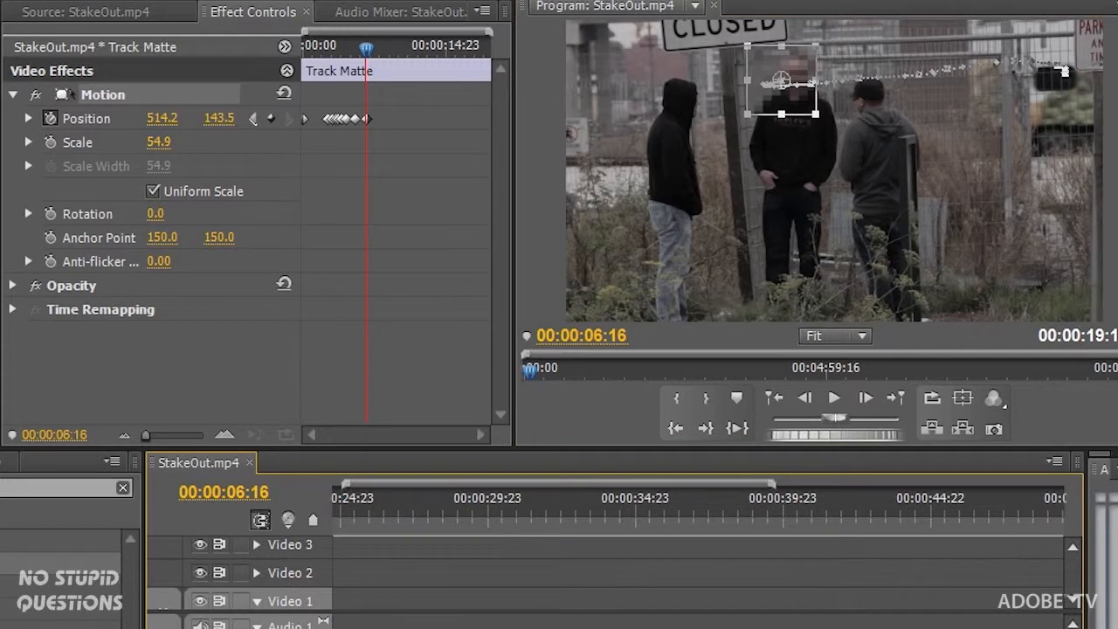
- Select the StakeOut.mp4 clip on Video 2 and rewind the playhead to replay the tracked mosaic
{"action": "key", "text": "Up"}
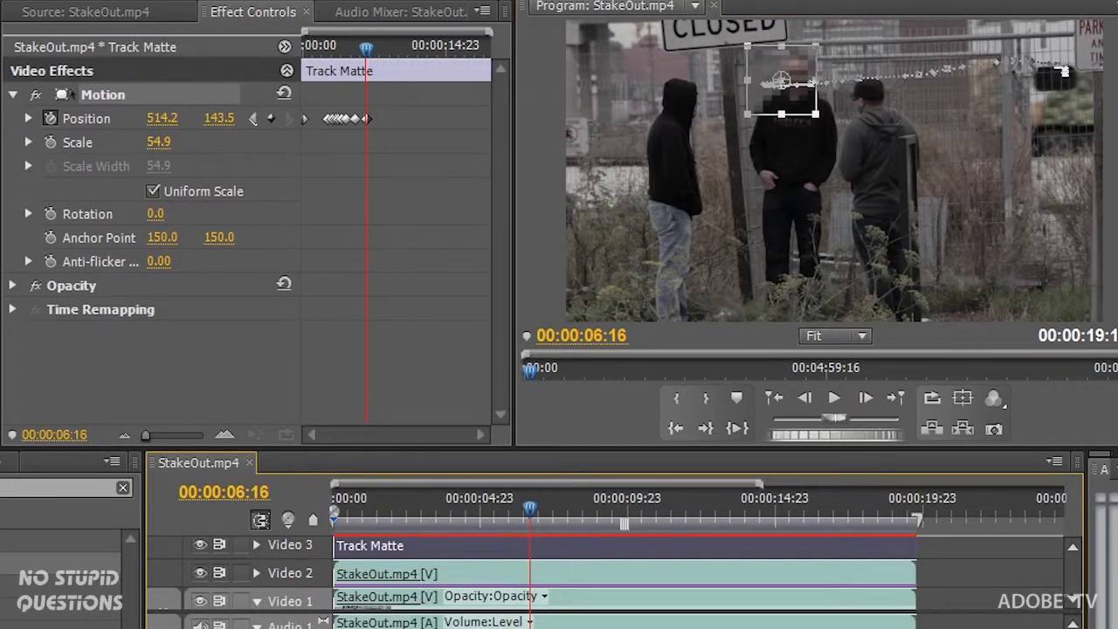
{"action": "left_click", "coordinate": [437, 574]}
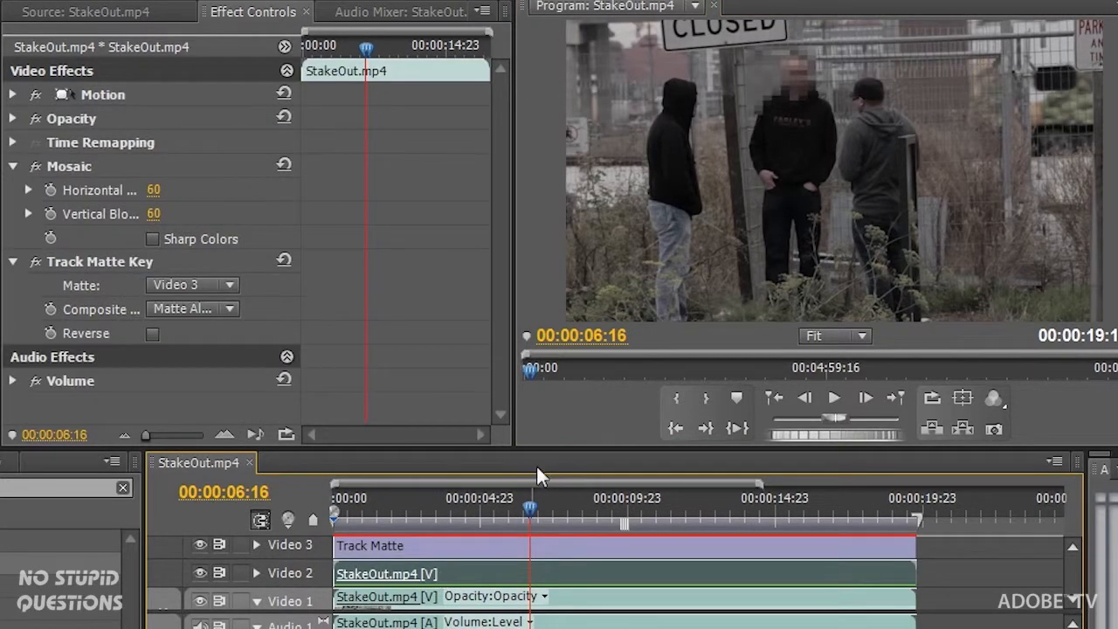
{"action": "left_click_drag", "start_coordinate": [526, 512], "coordinate": [341, 515]}
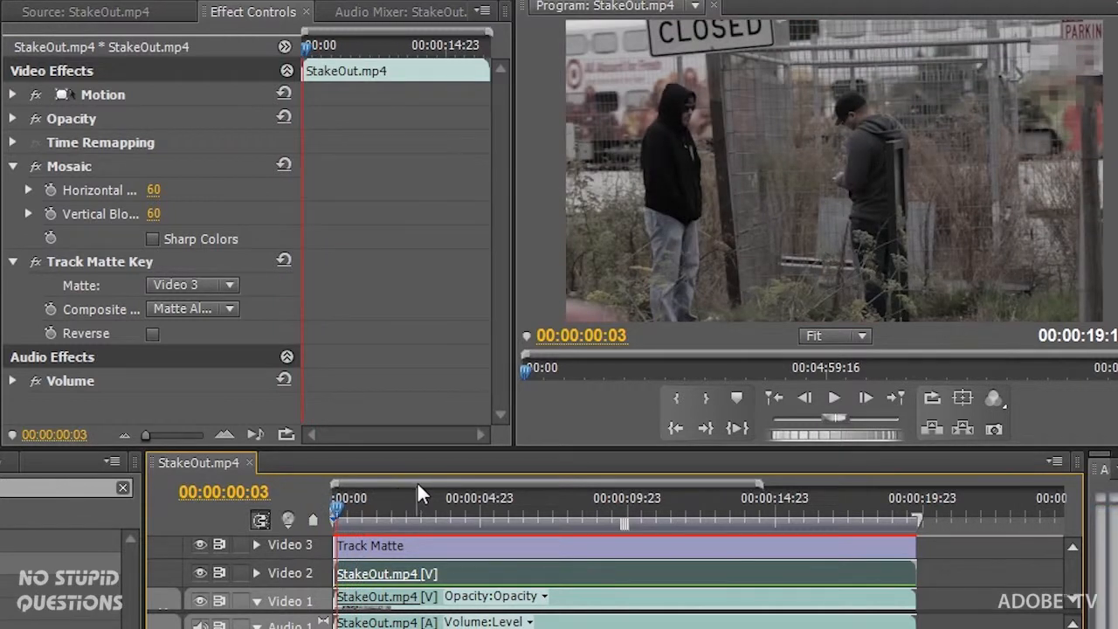